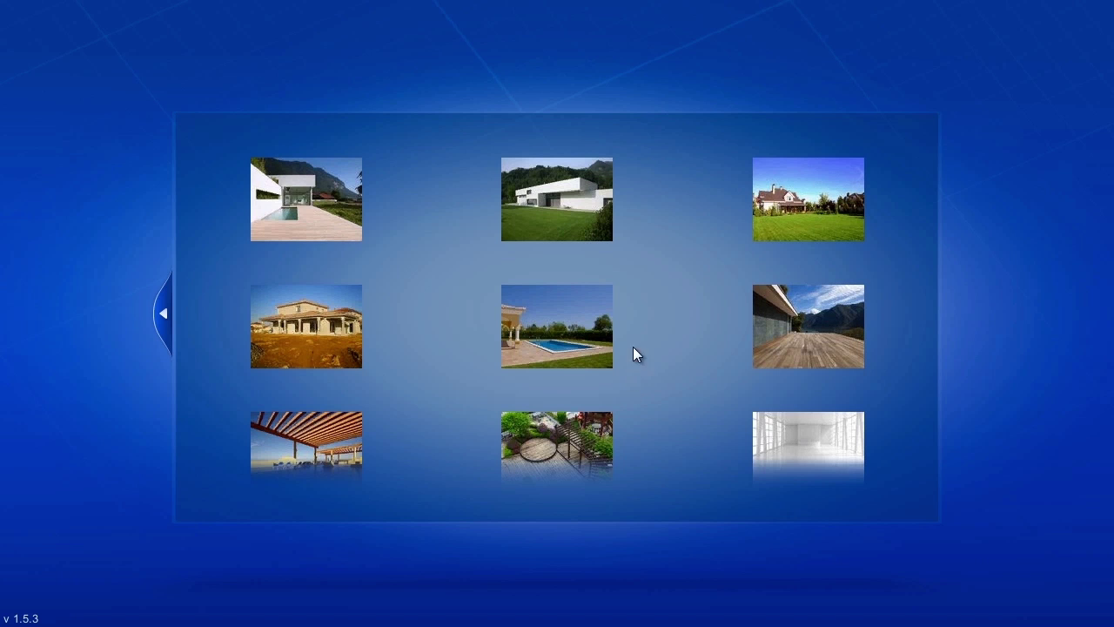
Choose the wooden terrace photo with the stone wall and mountain view as the background
{"action": "scroll", "coordinate": [651, 313], "scroll_direction": "down", "scroll_amount": 1}
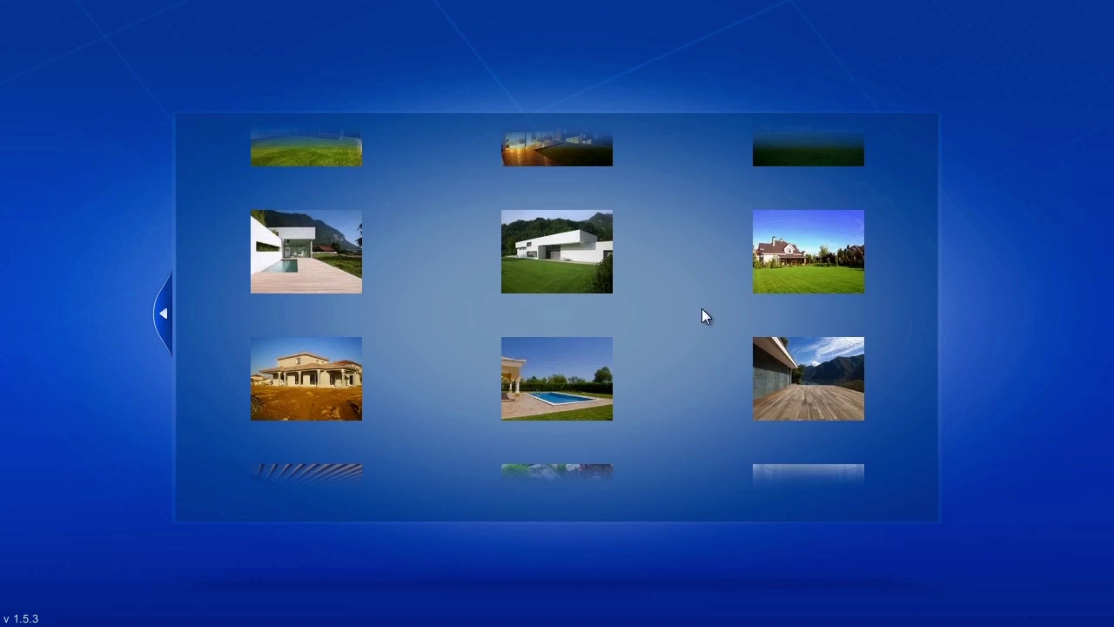
{"action": "left_click", "coordinate": [790, 360]}
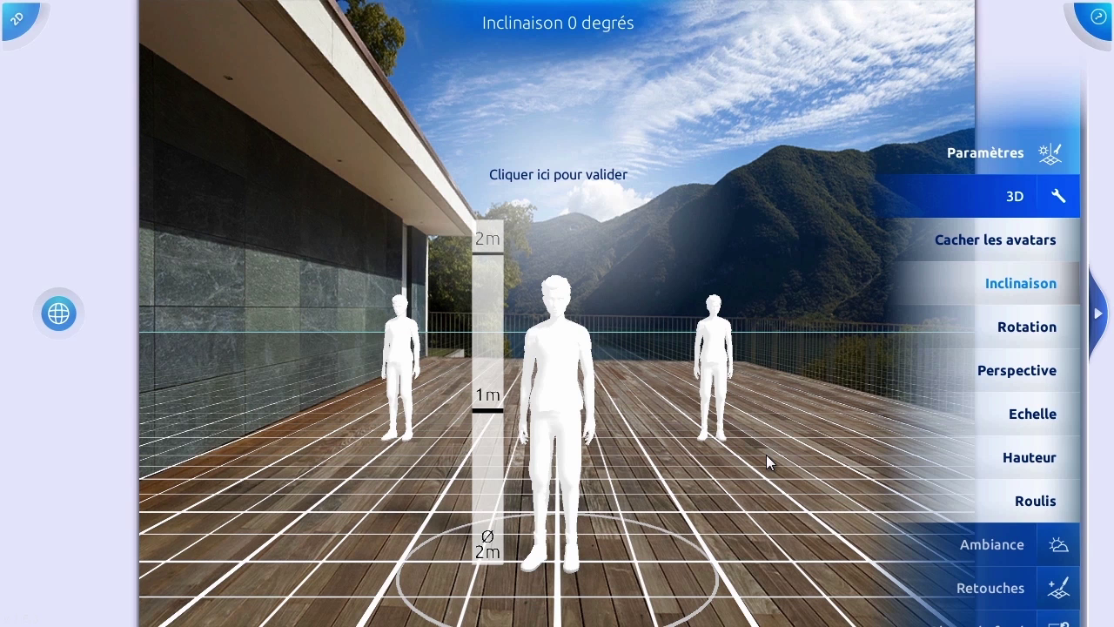
Set the 3D grid's inclination to 1 degree to approximate the slope of the terrace floor
{"action": "scroll", "coordinate": [766, 455], "scroll_direction": "up", "scroll_amount": 3}
{"action": "scroll", "coordinate": [766, 455], "scroll_direction": "down", "scroll_amount": 1}
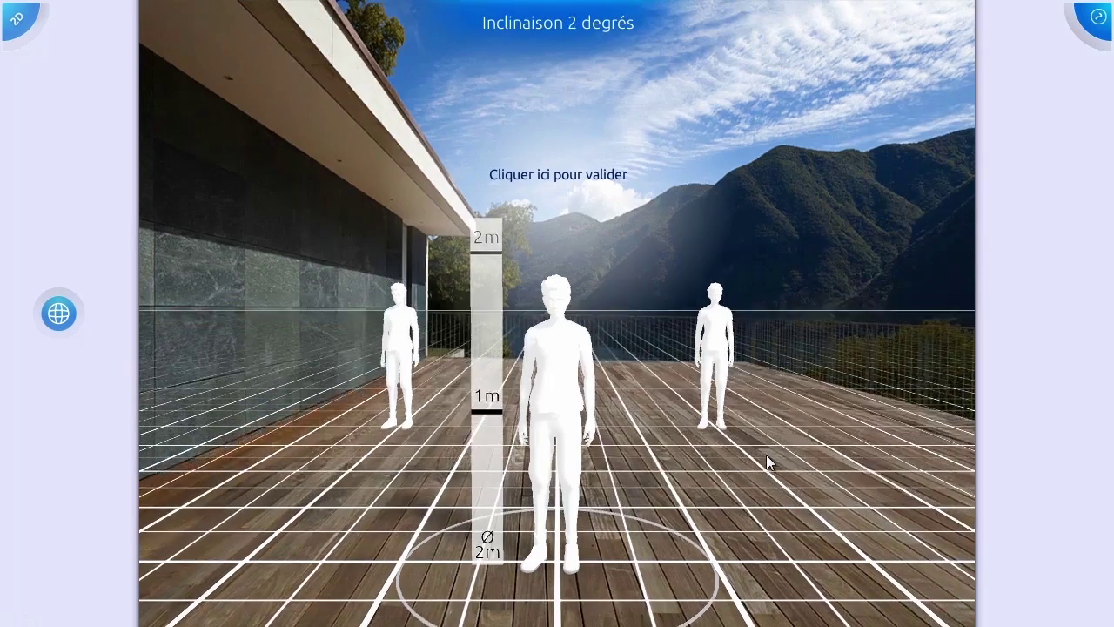
{"action": "scroll", "coordinate": [766, 454], "scroll_direction": "down", "scroll_amount": 2}
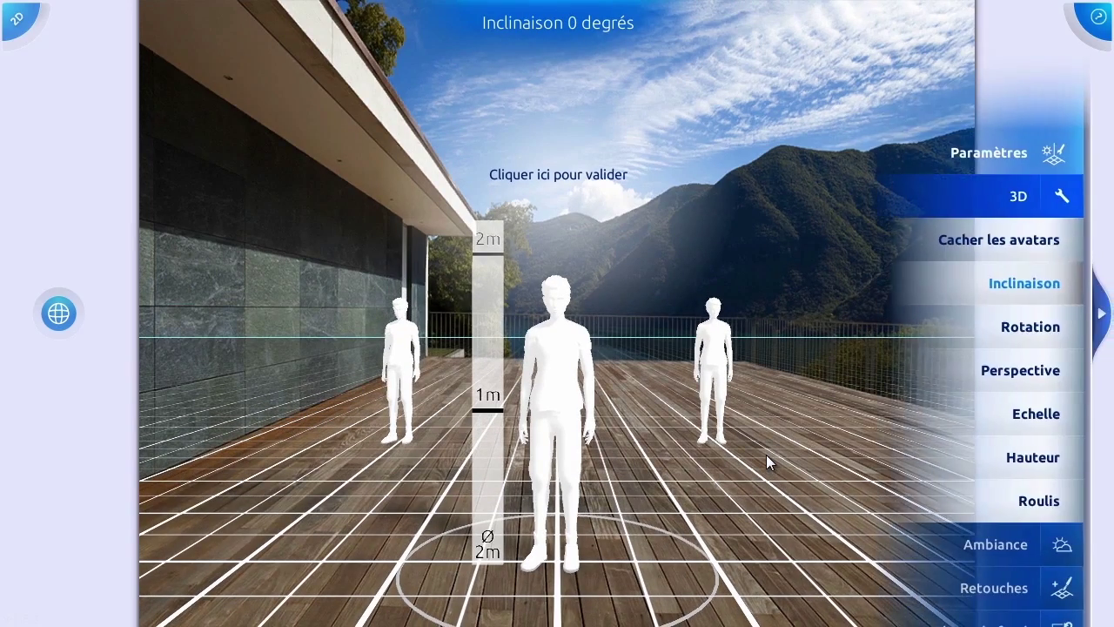
{"action": "scroll", "coordinate": [766, 455], "scroll_direction": "up", "scroll_amount": 1}
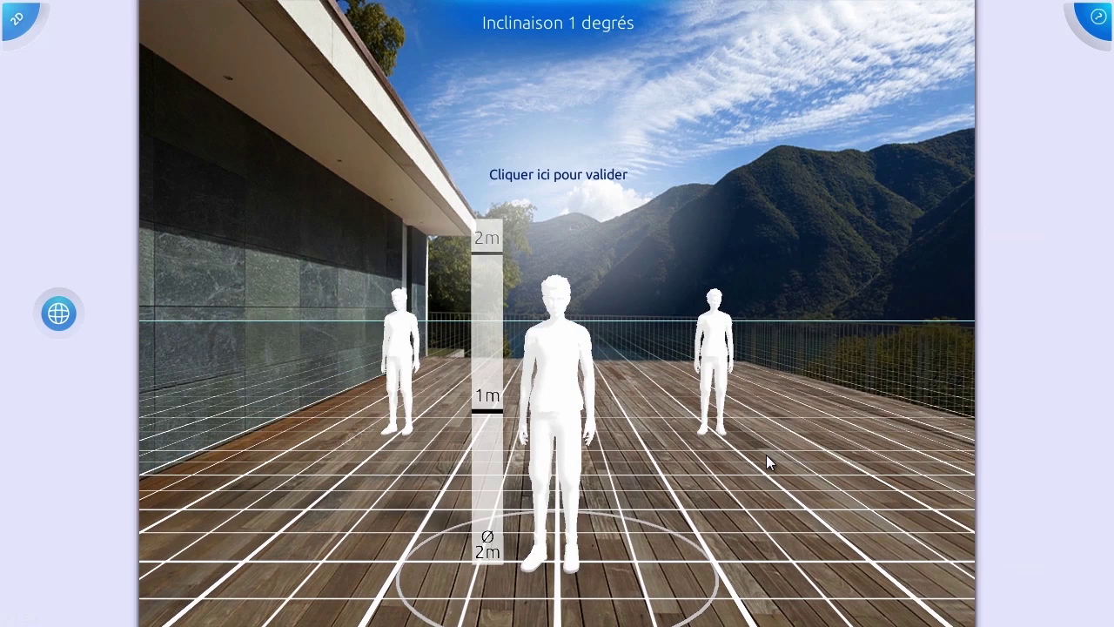
{"action": "scroll", "coordinate": [766, 454], "scroll_direction": "up", "scroll_amount": 1}
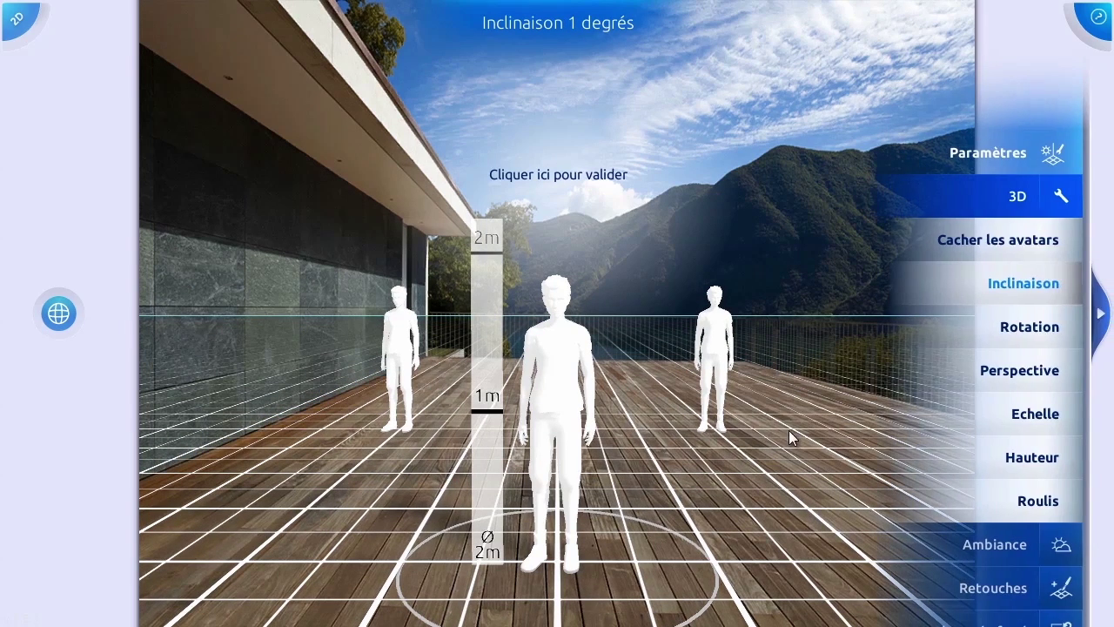
Set the 3D grid's rotation to 1 degree so its lines follow the deck boards
{"action": "left_click", "coordinate": [1027, 329]}
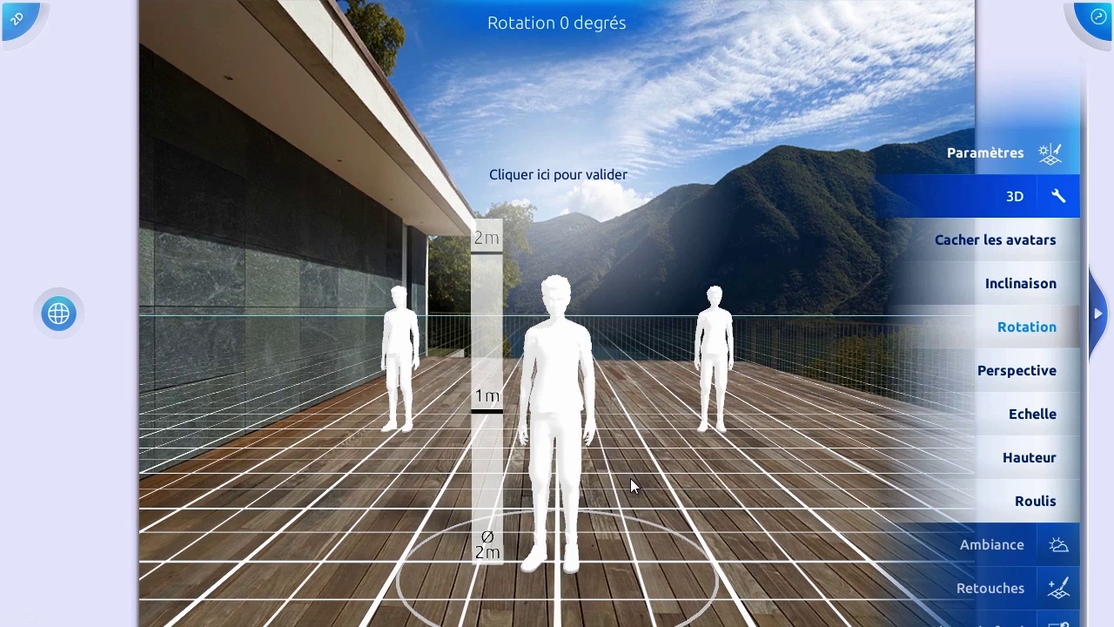
{"action": "scroll", "coordinate": [631, 478], "scroll_direction": "up", "scroll_amount": 5}
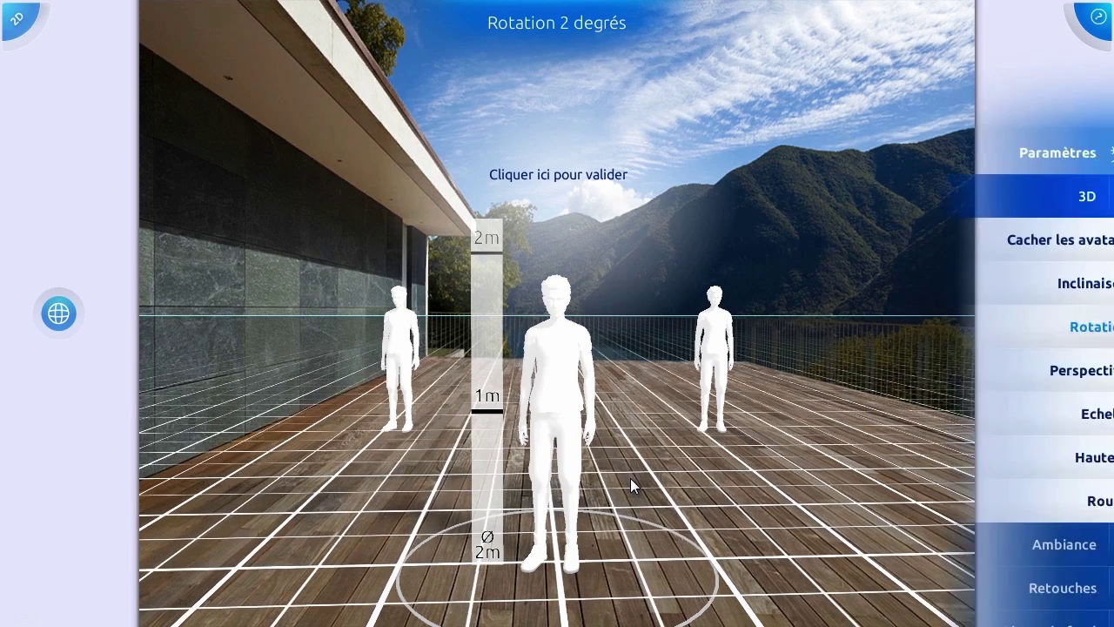
{"action": "scroll", "coordinate": [630, 478], "scroll_direction": "up", "scroll_amount": 2}
{"action": "scroll", "coordinate": [652, 484], "scroll_direction": "down", "scroll_amount": 8}
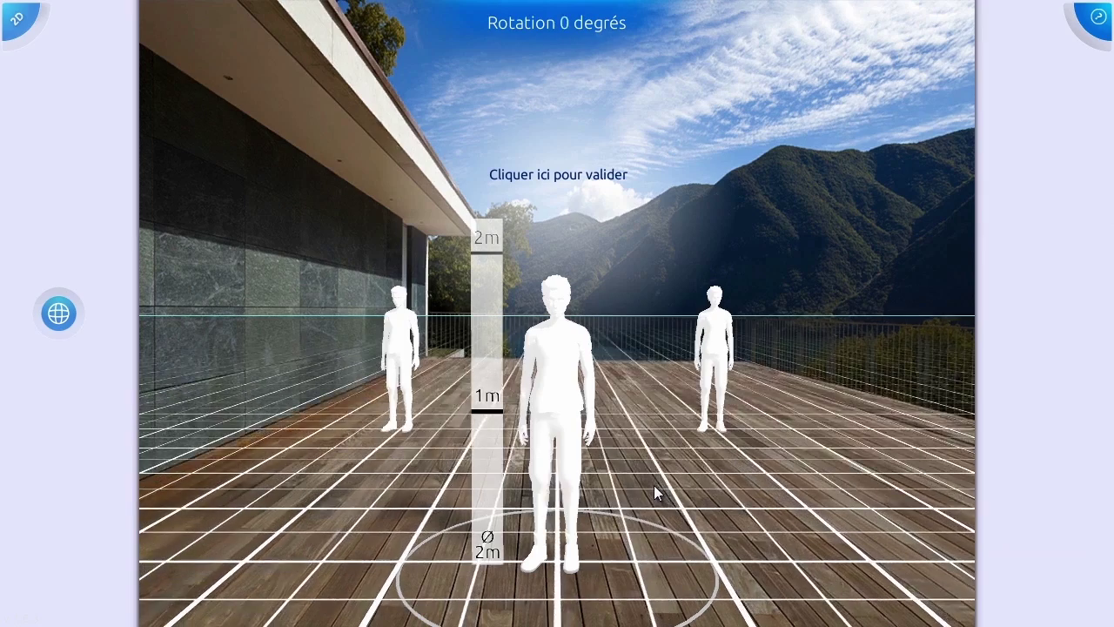
{"action": "scroll", "coordinate": [654, 486], "scroll_direction": "up", "scroll_amount": 3}
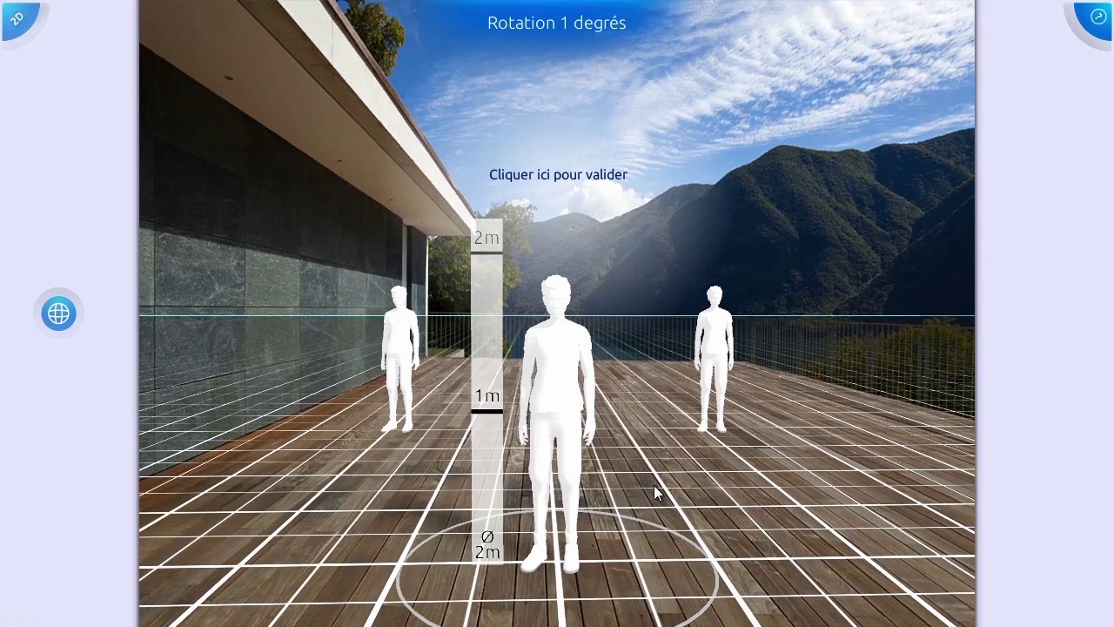
{"action": "scroll", "coordinate": [654, 485], "scroll_direction": "down", "scroll_amount": 1}
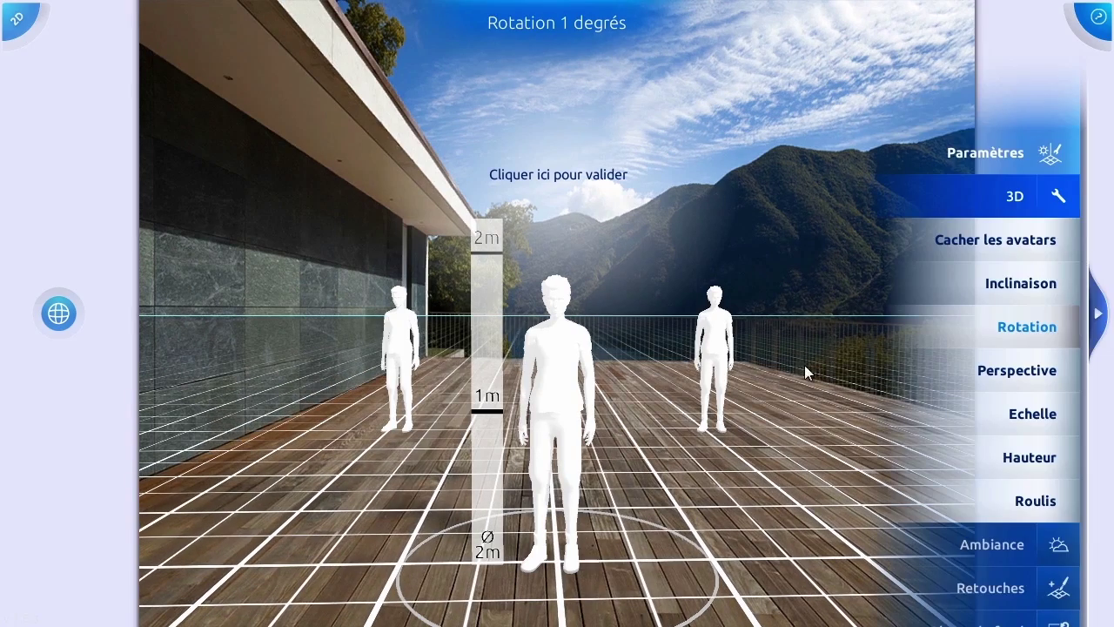
Readjust the 3D grid's inclination to 0 degrees
{"action": "left_click", "coordinate": [1020, 283]}
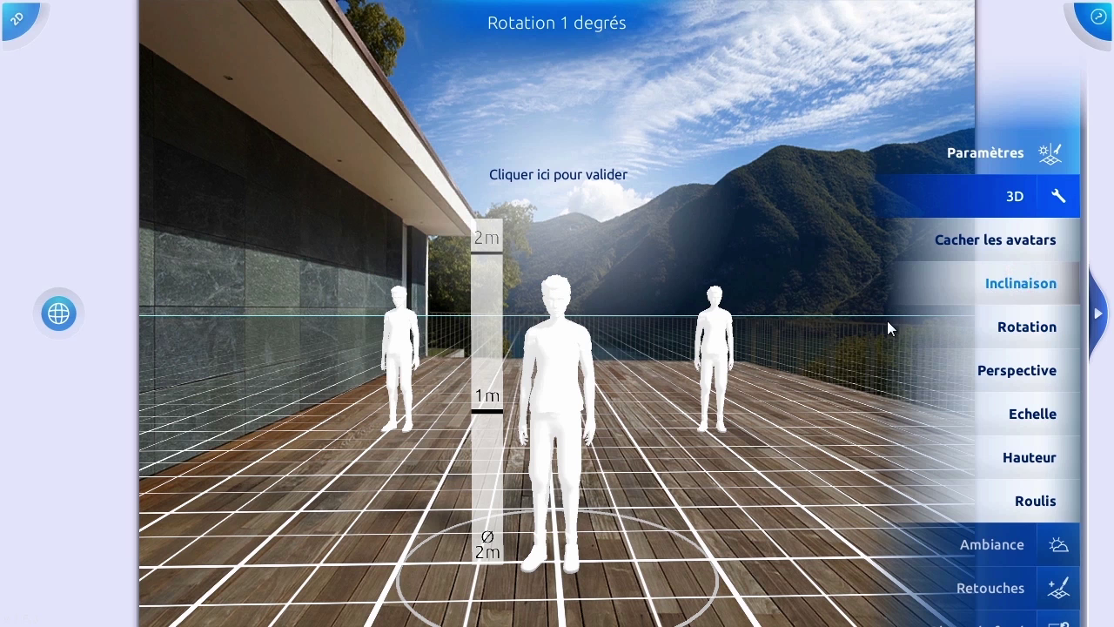
{"action": "scroll", "coordinate": [719, 486], "scroll_direction": "up", "scroll_amount": 2}
{"action": "scroll", "coordinate": [719, 486], "scroll_direction": "down", "scroll_amount": 1}
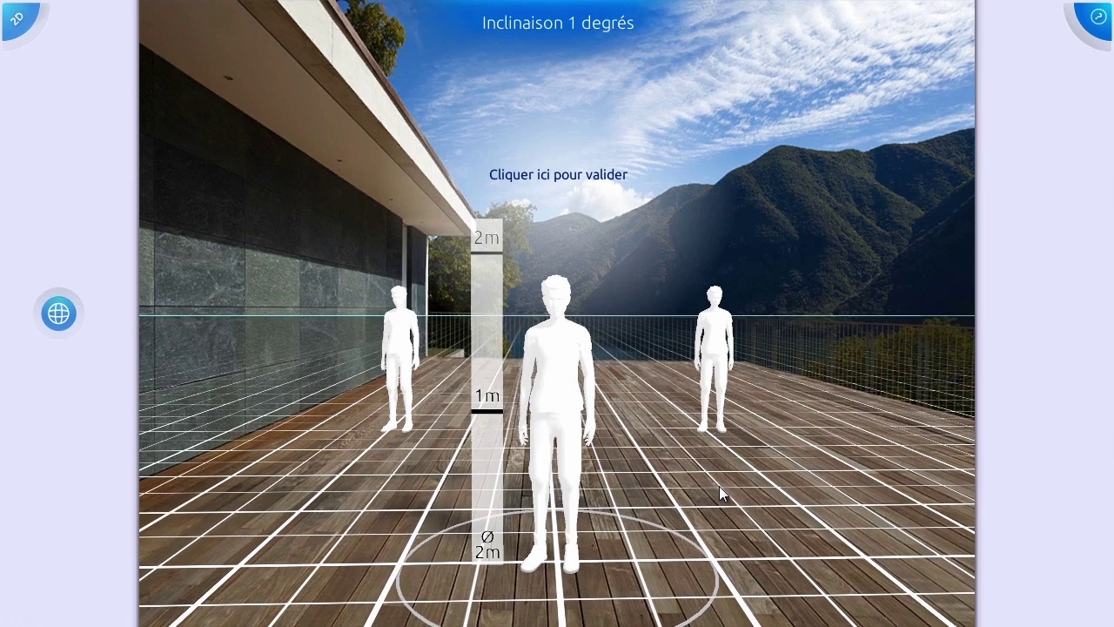
{"action": "scroll", "coordinate": [719, 486], "scroll_direction": "down", "scroll_amount": 1}
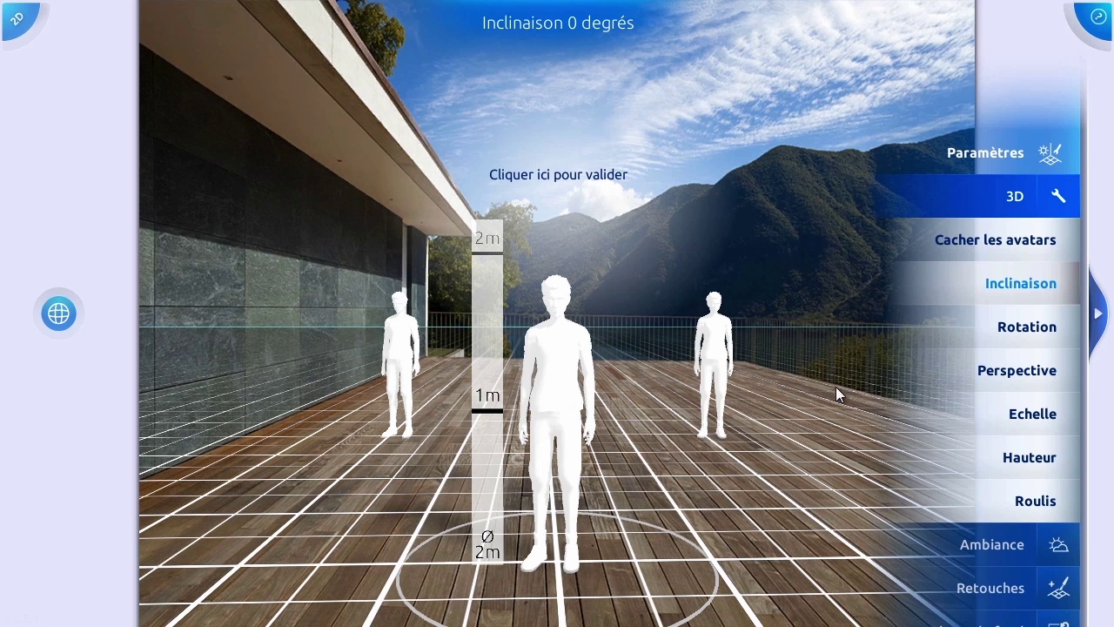
Move the avatars to the far end of the deck near the railing, about 18.63 m away
{"action": "left_click", "coordinate": [1008, 370]}
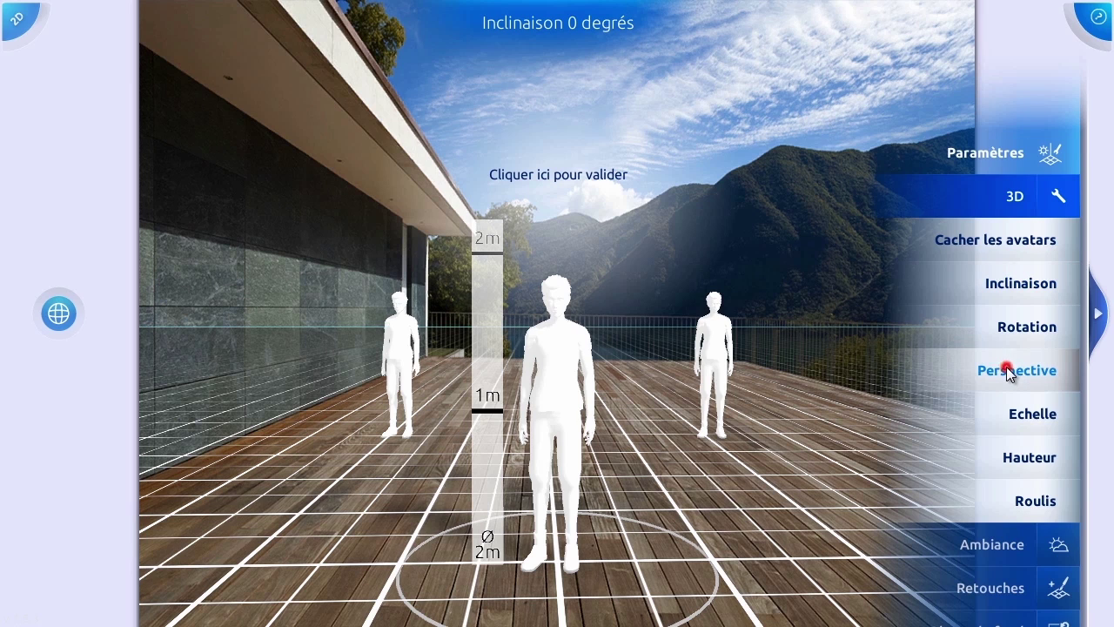
{"action": "left_click", "coordinate": [1031, 416]}
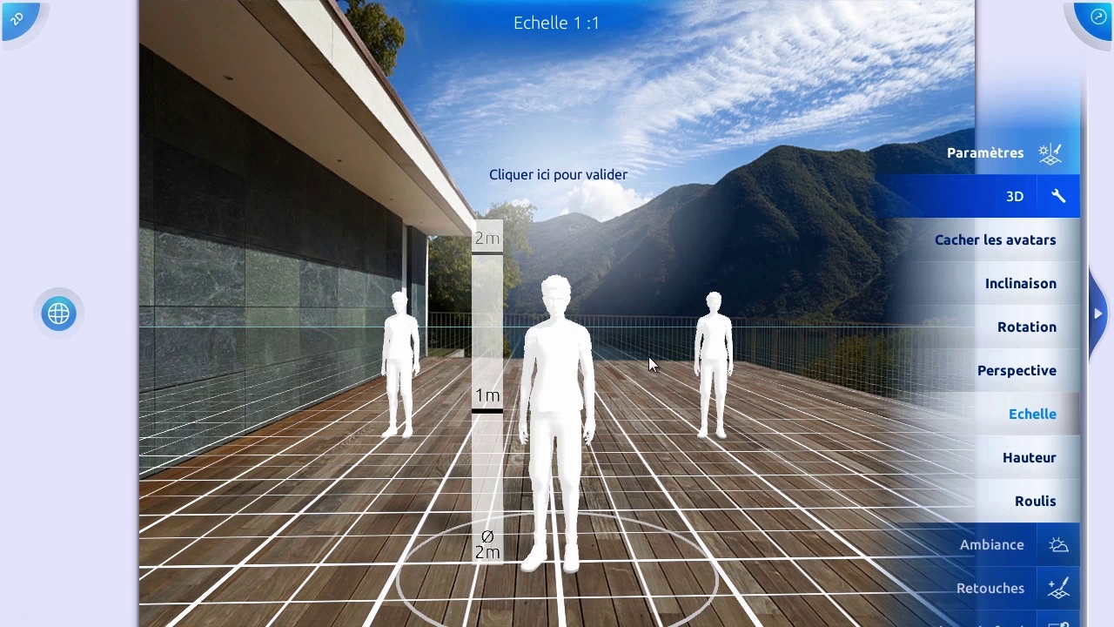
{"action": "left_click", "coordinate": [552, 405]}
{"action": "left_click_drag", "start_coordinate": [560, 425], "coordinate": [548, 224]}
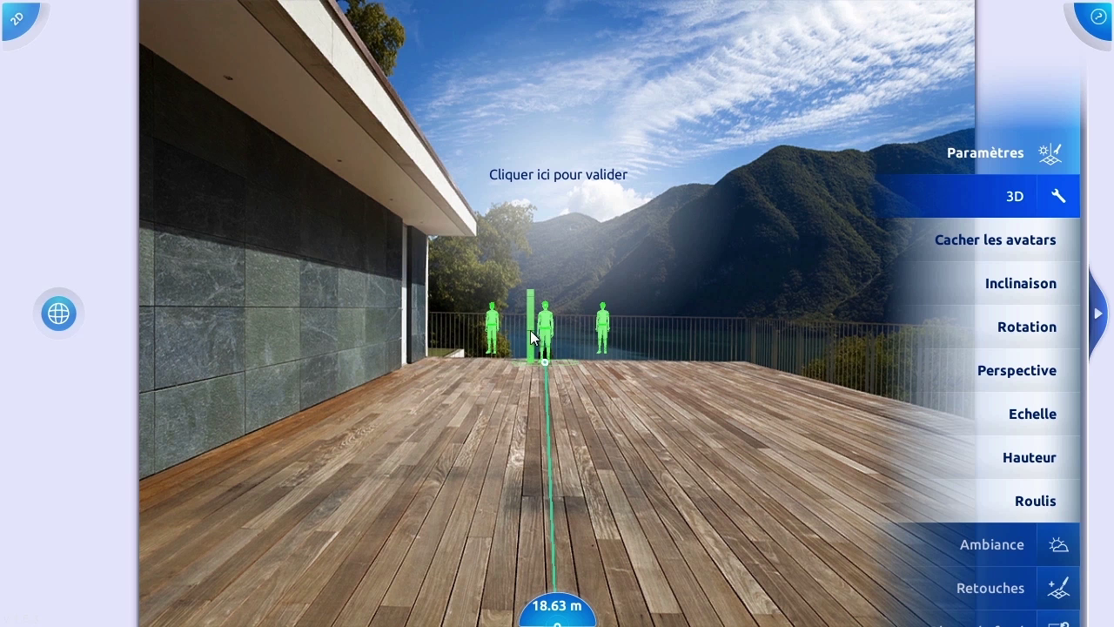
Set the scale to 1.2:1 and place the avatars beside the far end of the stone wall, about 11.04 m away
{"action": "left_click", "coordinate": [1021, 414]}
{"action": "scroll", "coordinate": [594, 381], "scroll_direction": "up", "scroll_amount": 2}
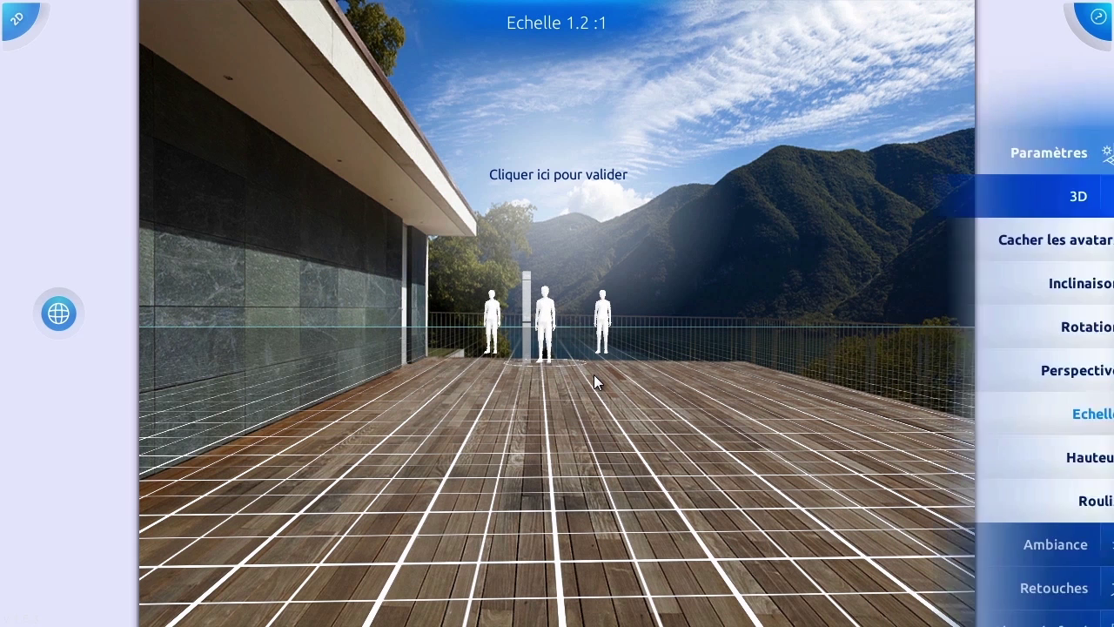
{"action": "left_click", "coordinate": [544, 324]}
{"action": "left_click_drag", "start_coordinate": [546, 320], "coordinate": [407, 339]}
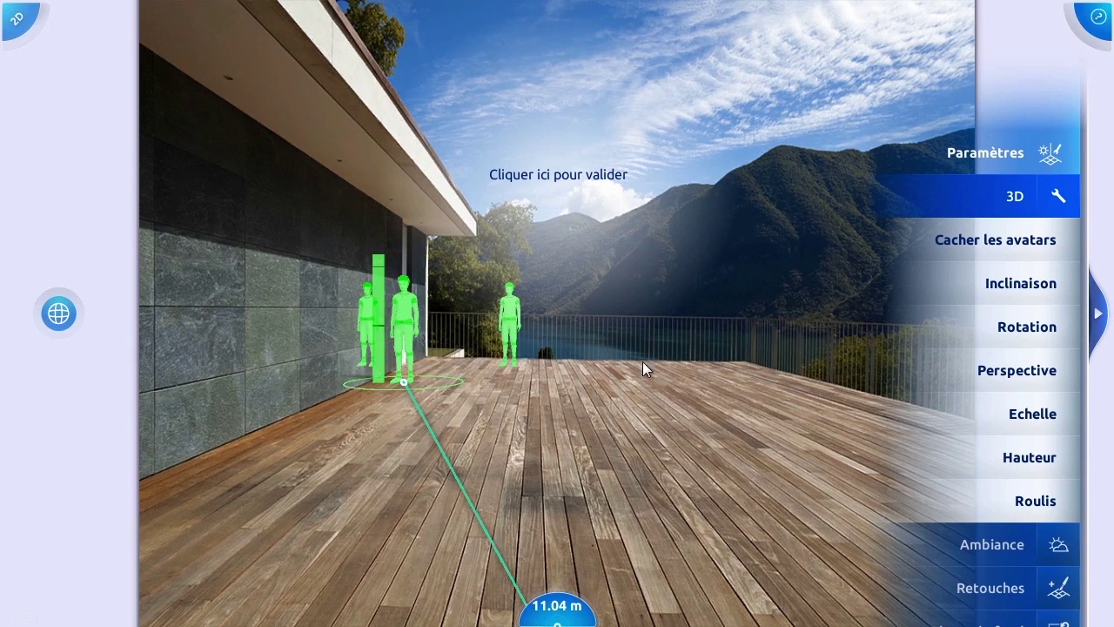
{"action": "left_click", "coordinate": [598, 177]}
Try a grid height of 0.43 m in the 3D settings and return it to 0 m
{"action": "left_click", "coordinate": [1044, 301]}
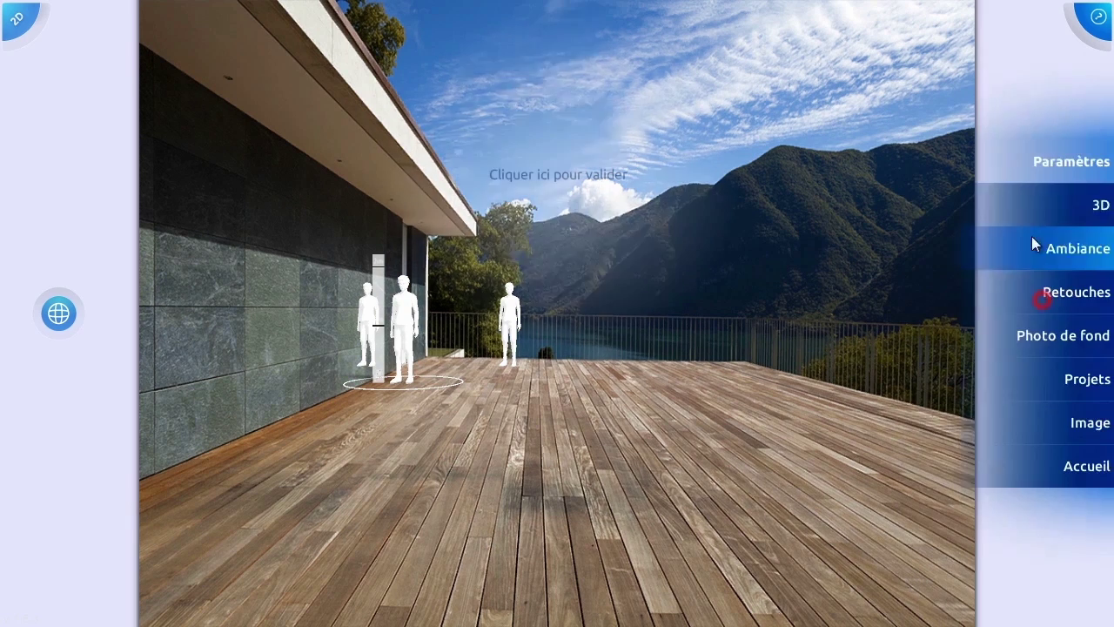
{"action": "left_click", "coordinate": [993, 198]}
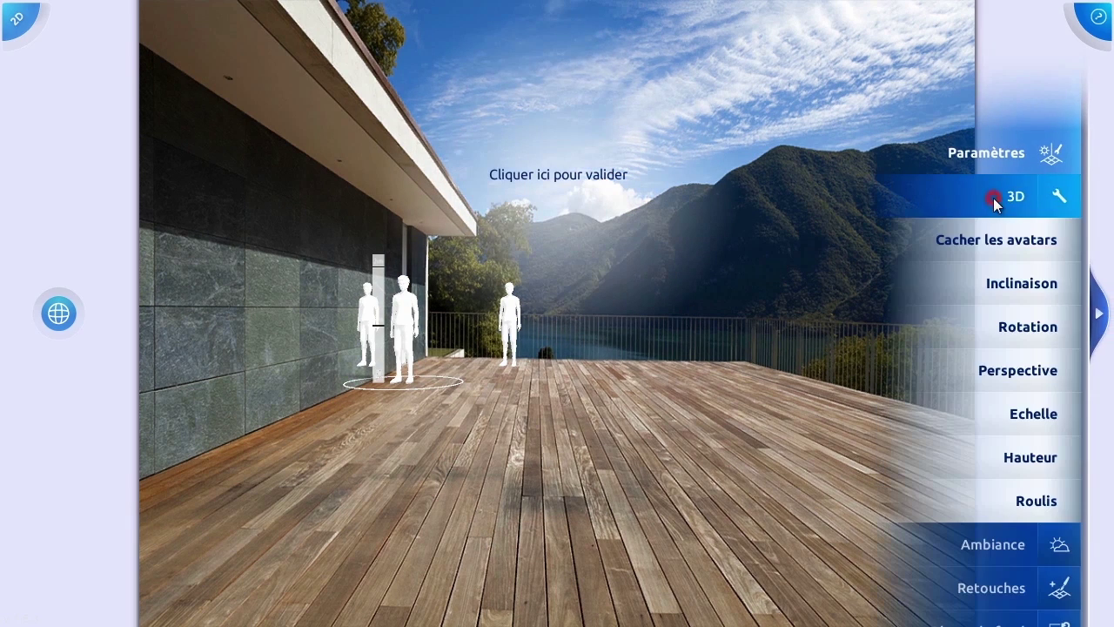
{"action": "left_click", "coordinate": [1014, 459]}
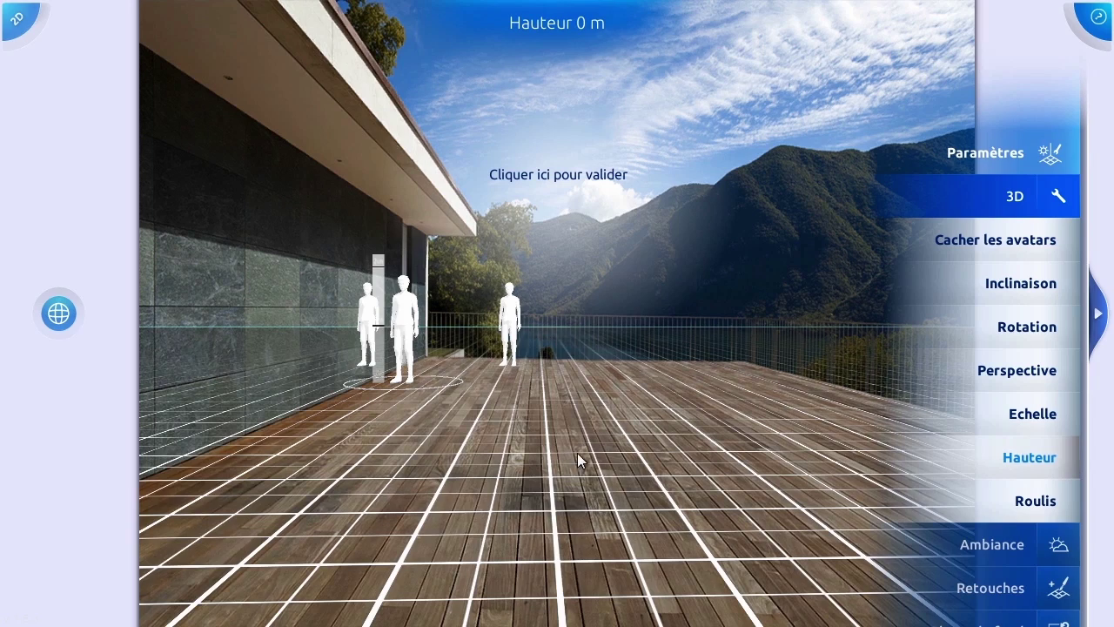
{"action": "scroll", "coordinate": [671, 472], "scroll_direction": "up", "scroll_amount": 10}
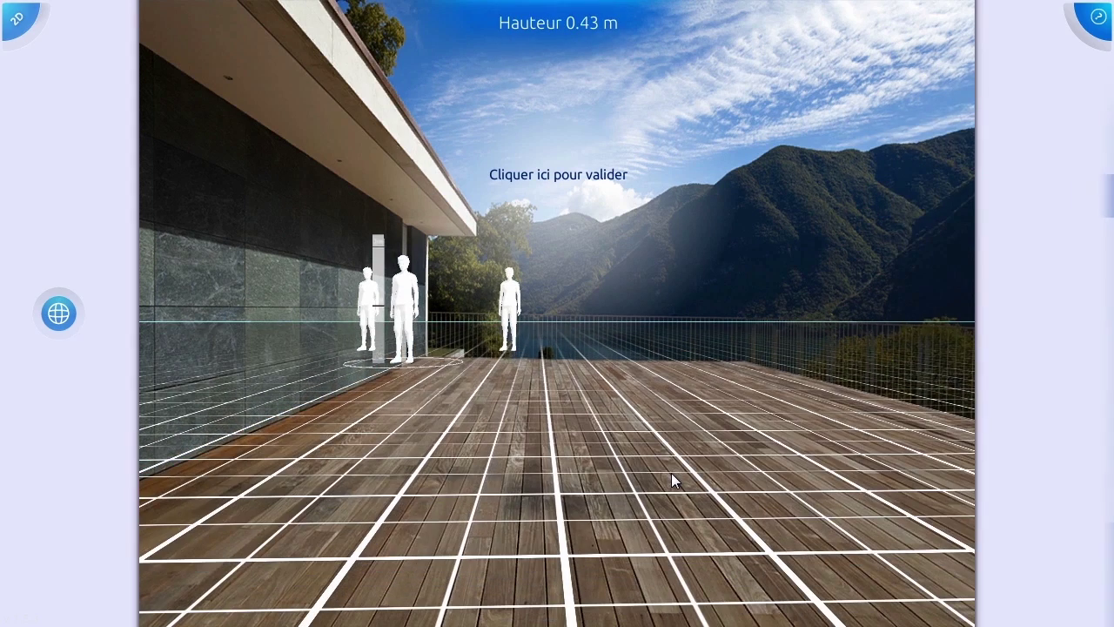
{"action": "scroll", "coordinate": [671, 473], "scroll_direction": "down", "scroll_amount": 10}
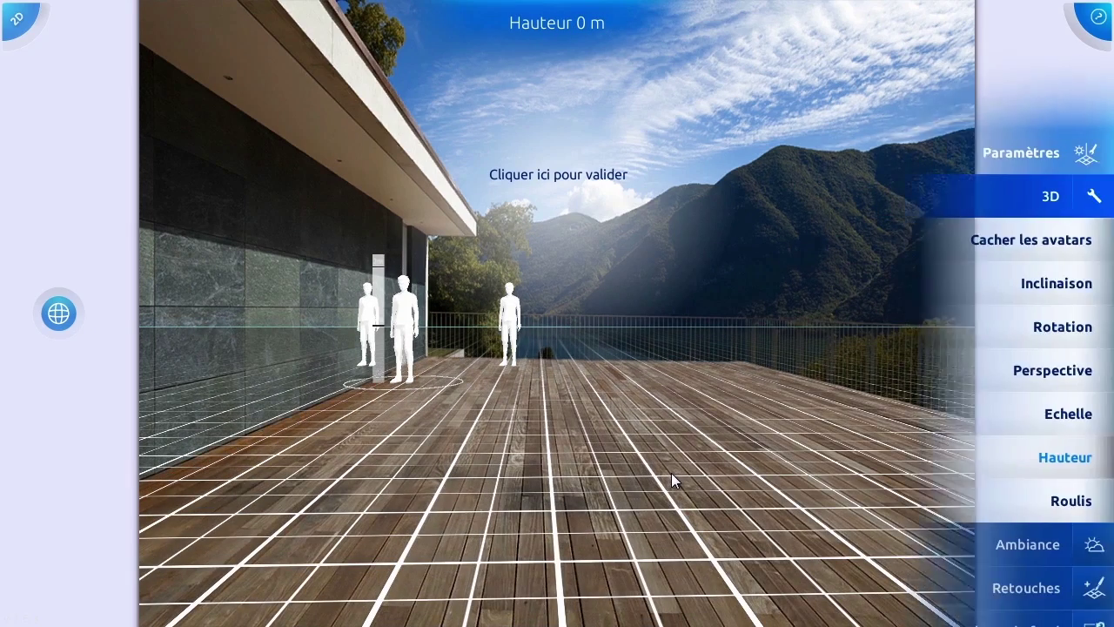
Try a grid roll of 1 degree and return it to 0 degrees
{"action": "left_click", "coordinate": [1047, 499]}
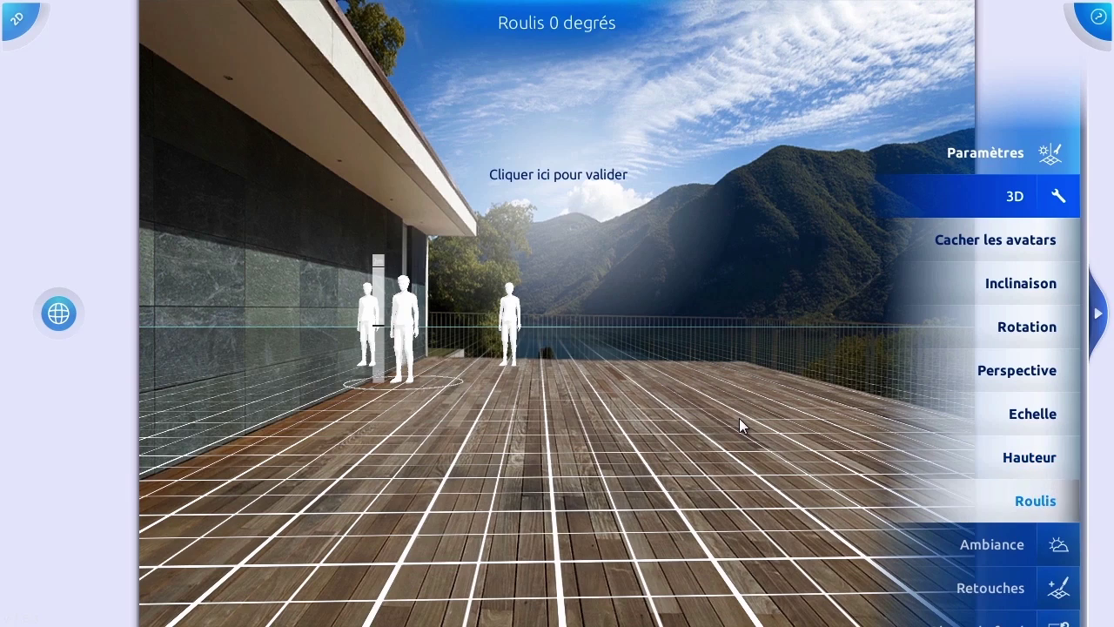
{"action": "scroll", "coordinate": [739, 426], "scroll_direction": "up", "scroll_amount": 2}
{"action": "scroll", "coordinate": [738, 428], "scroll_direction": "down", "scroll_amount": 2}
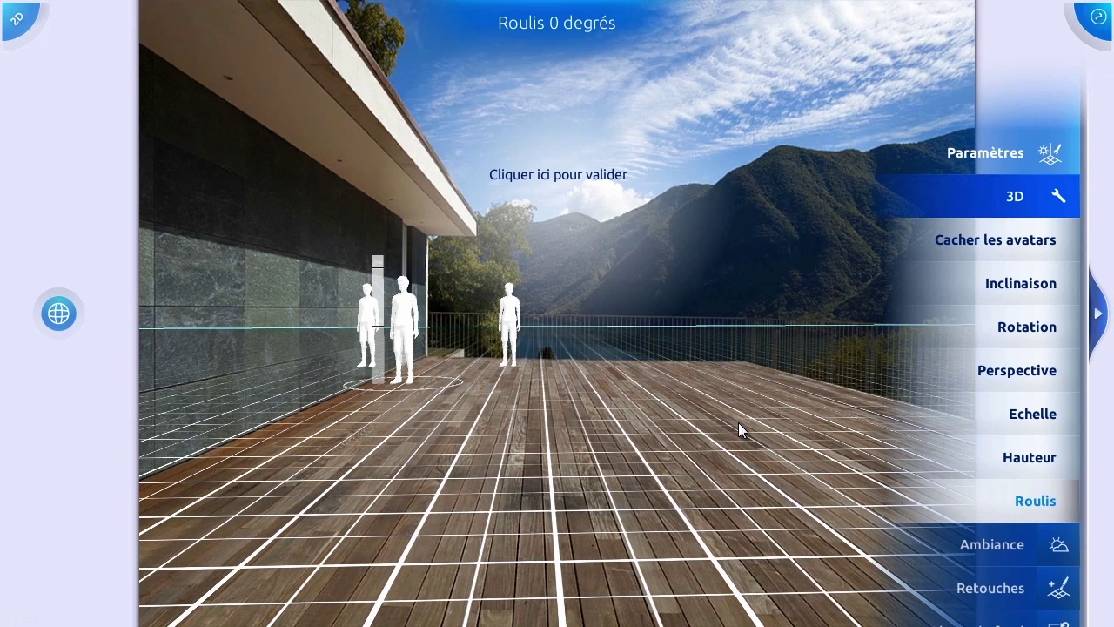
{"action": "scroll", "coordinate": [739, 429], "scroll_direction": "up", "scroll_amount": 2}
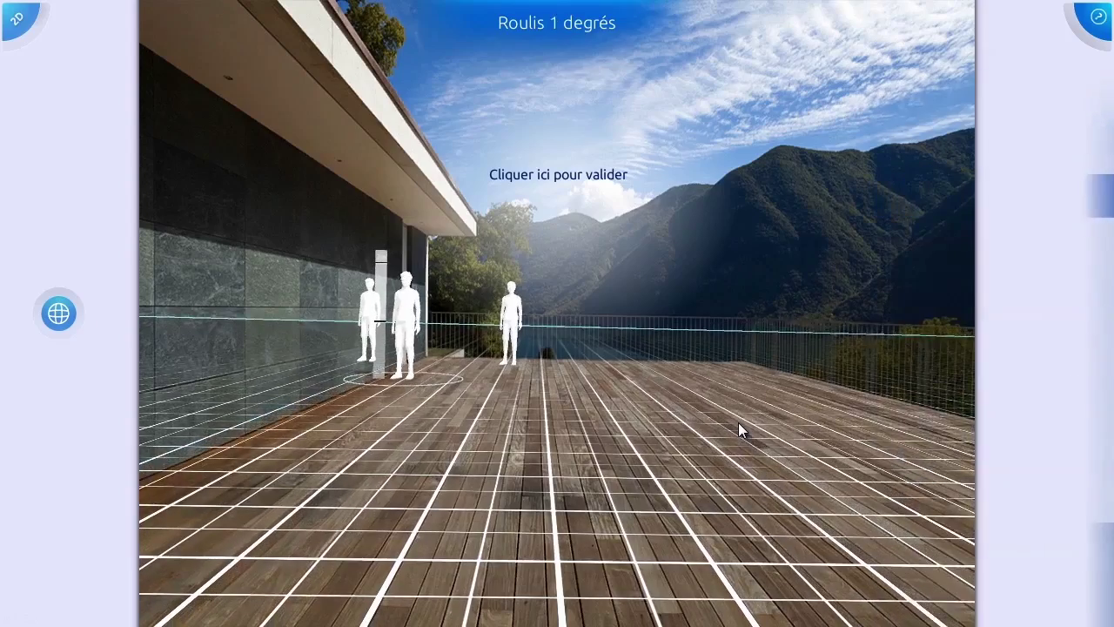
{"action": "scroll", "coordinate": [721, 430], "scroll_direction": "down", "scroll_amount": 2}
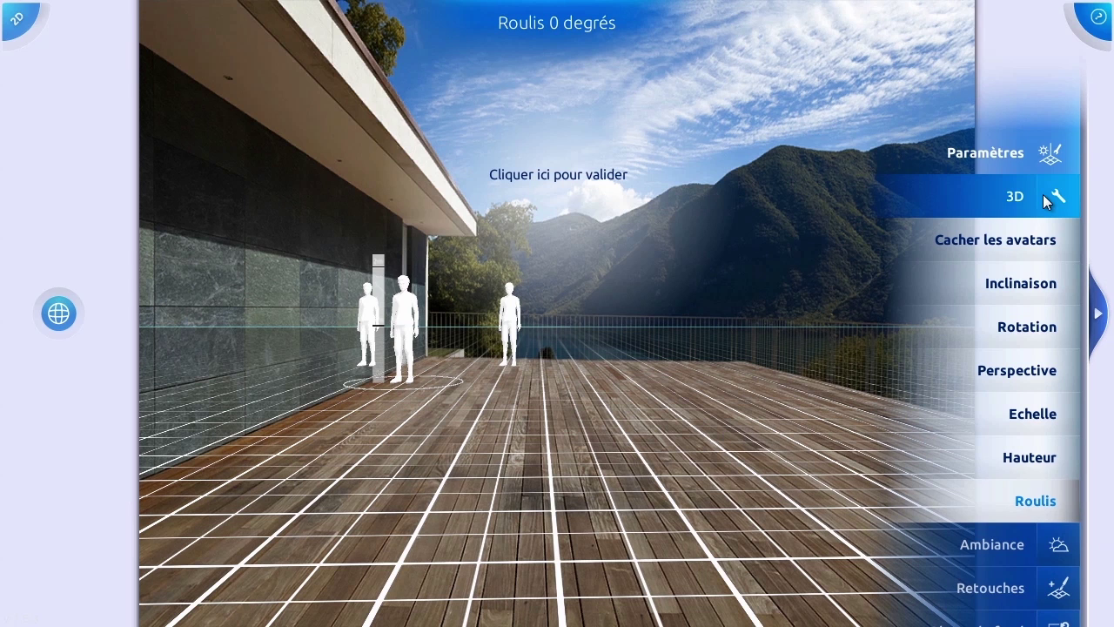
Hide the avatars and validate the 3D settings
{"action": "left_click", "coordinate": [974, 240]}
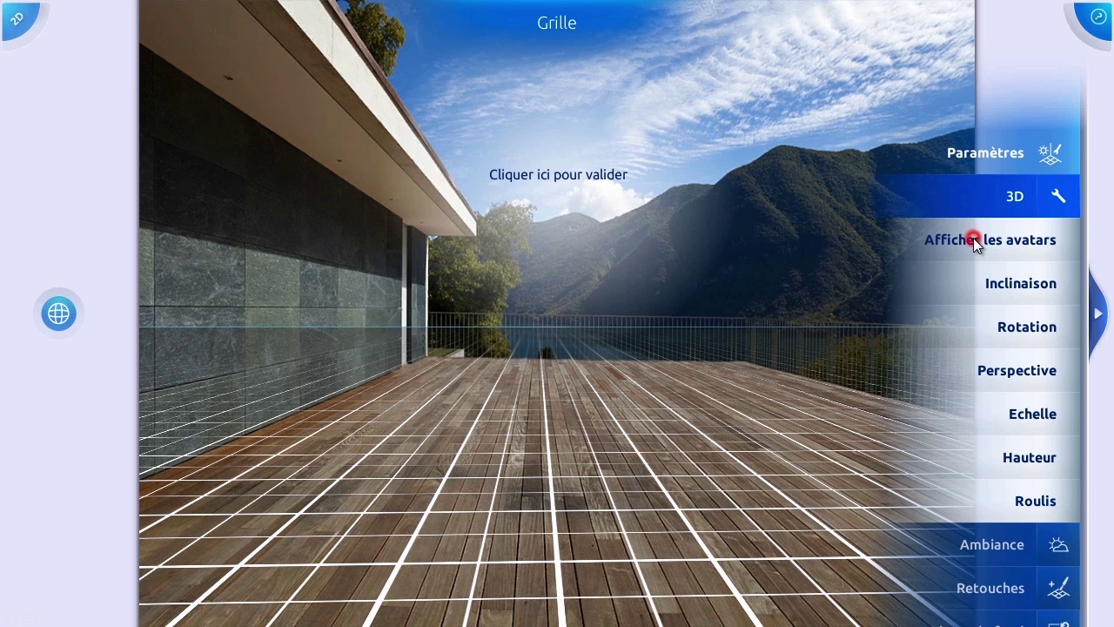
{"action": "left_click", "coordinate": [596, 176]}
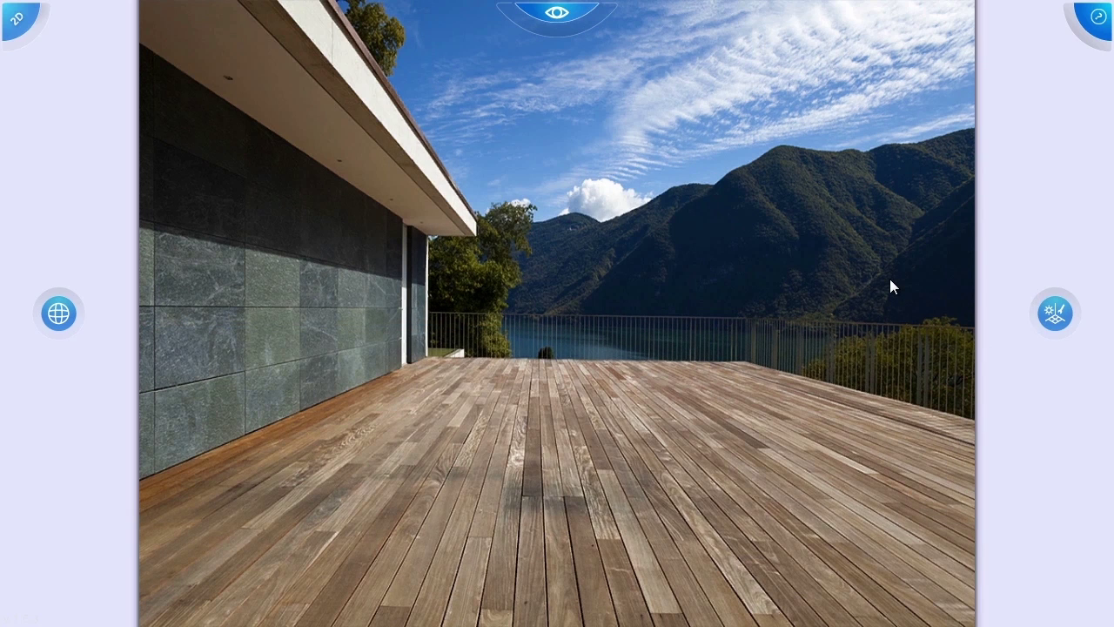
Add the Angle Modulo seat from Set Modulo to the middle of the deck, about 4.98 m away, and rotate it to face the viewer diagonally
{"action": "left_click", "coordinate": [41, 319]}
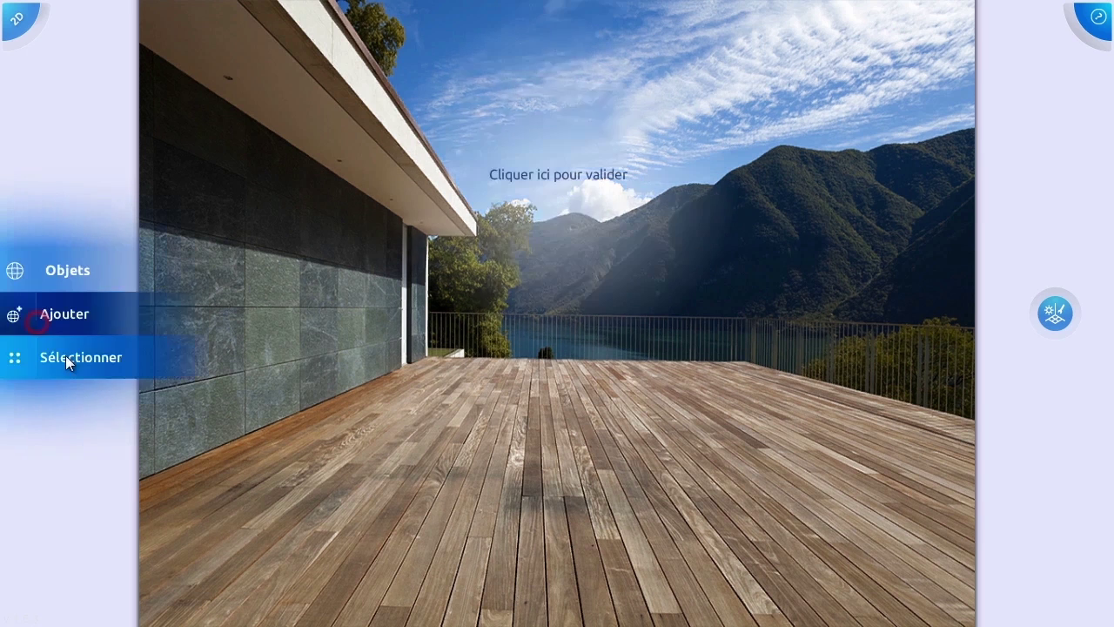
{"action": "left_click", "coordinate": [94, 317]}
{"action": "left_click", "coordinate": [115, 379]}
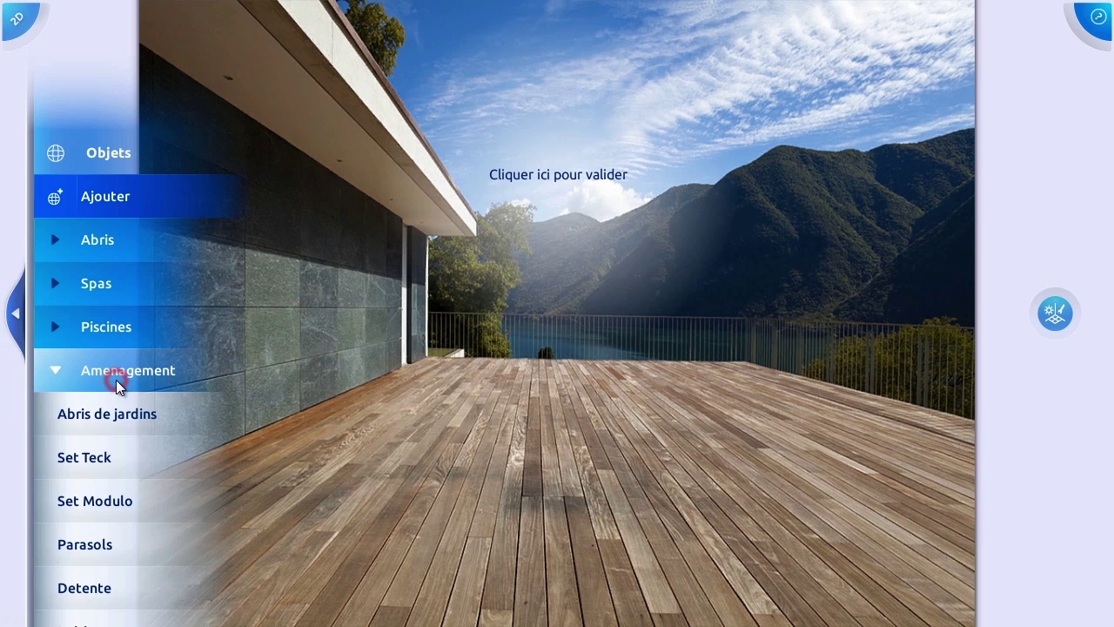
{"action": "left_click", "coordinate": [126, 494]}
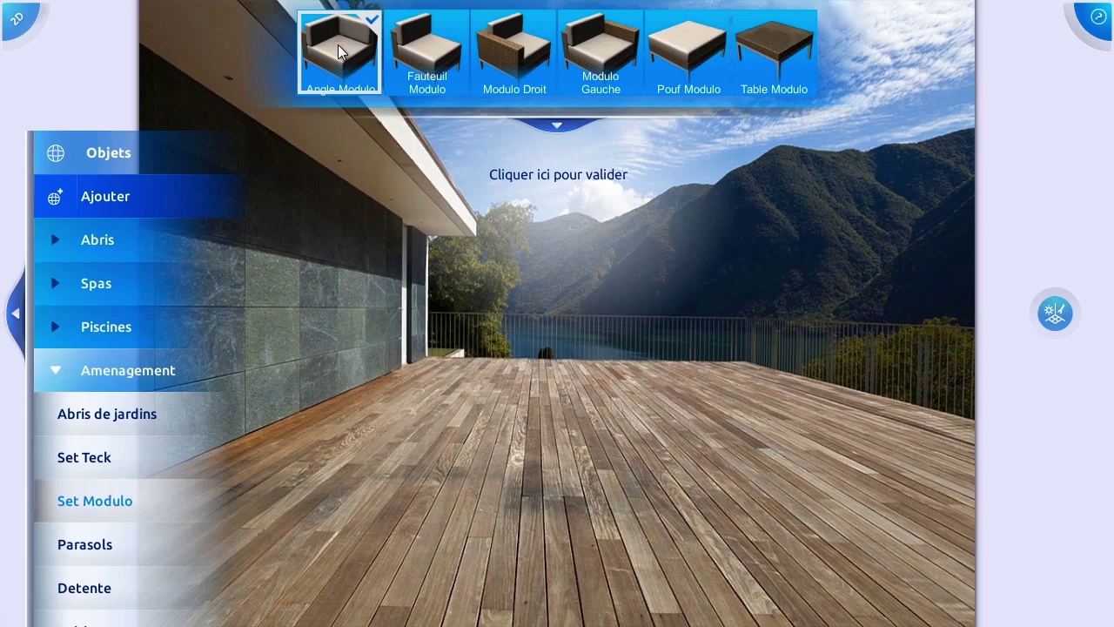
{"action": "left_click", "coordinate": [338, 46]}
{"action": "left_click_drag", "start_coordinate": [550, 489], "coordinate": [540, 395]}
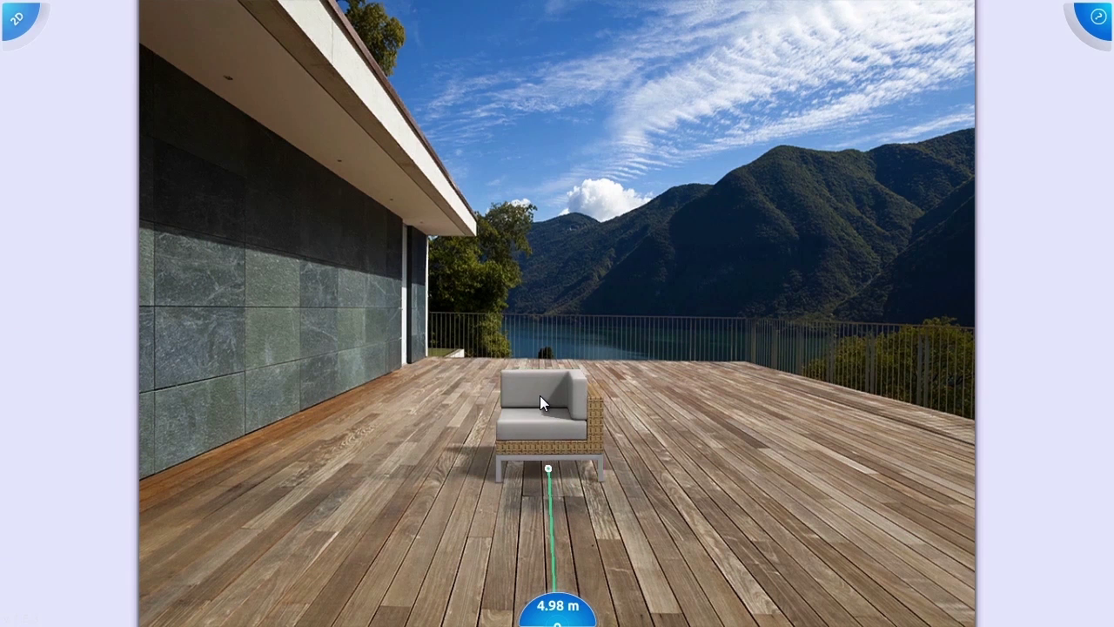
{"action": "right_click_drag", "start_coordinate": [579, 427], "coordinate": [731, 393]}
{"action": "left_click", "coordinate": [732, 398]}
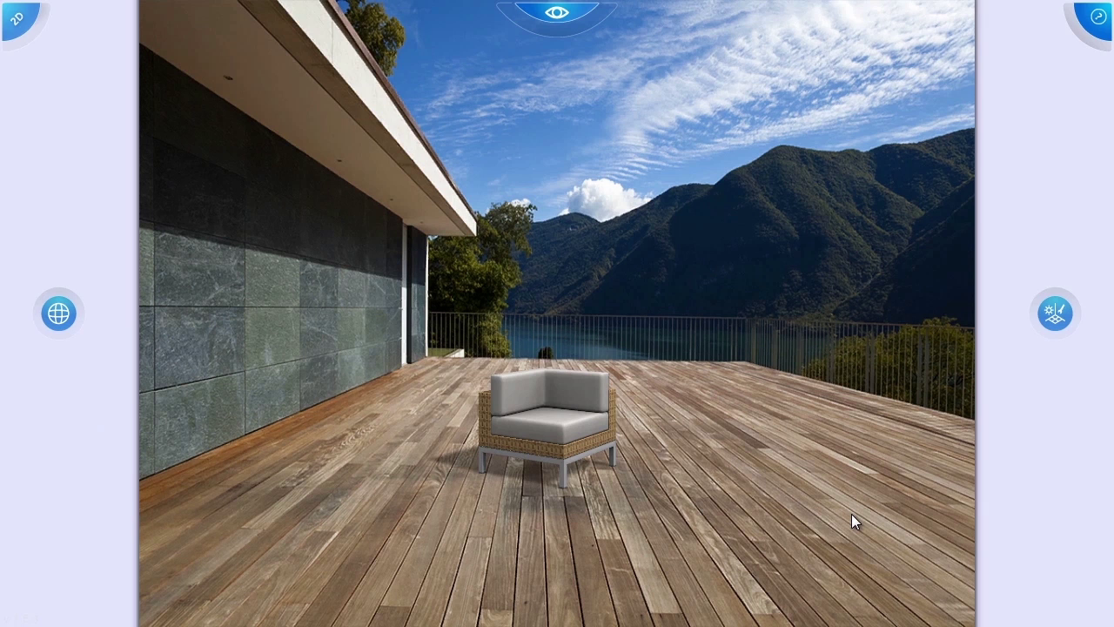
Start a new project without saving the current one, using the Oneshot3D sample photo of the rooftop terrace with the wooden pergola
{"action": "left_click", "coordinate": [1069, 315]}
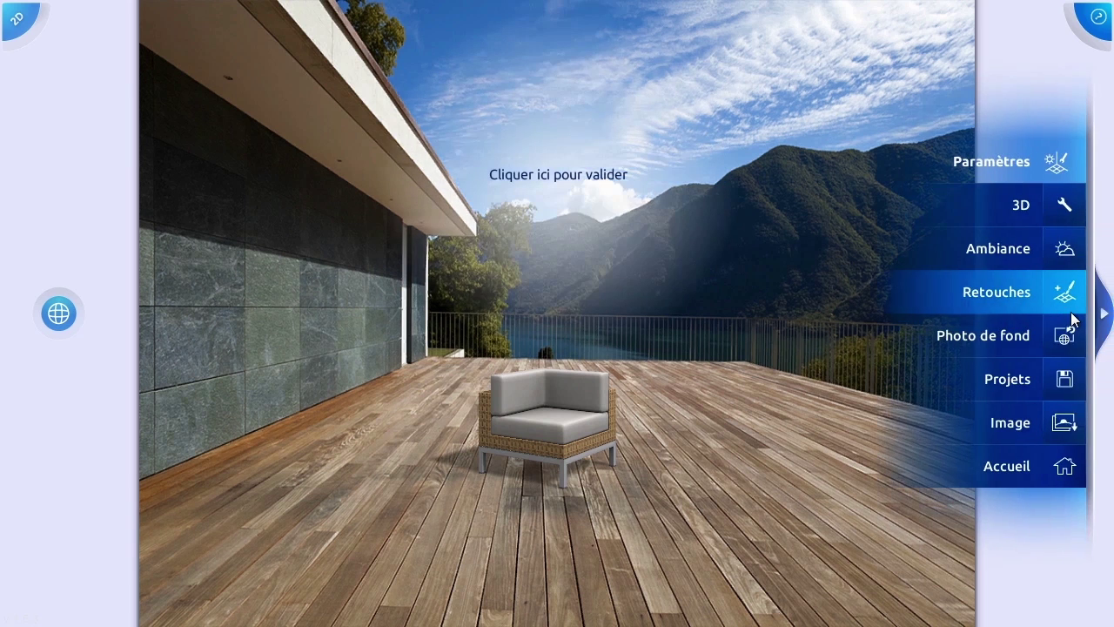
{"action": "left_click", "coordinate": [1000, 377]}
{"action": "left_click", "coordinate": [994, 413]}
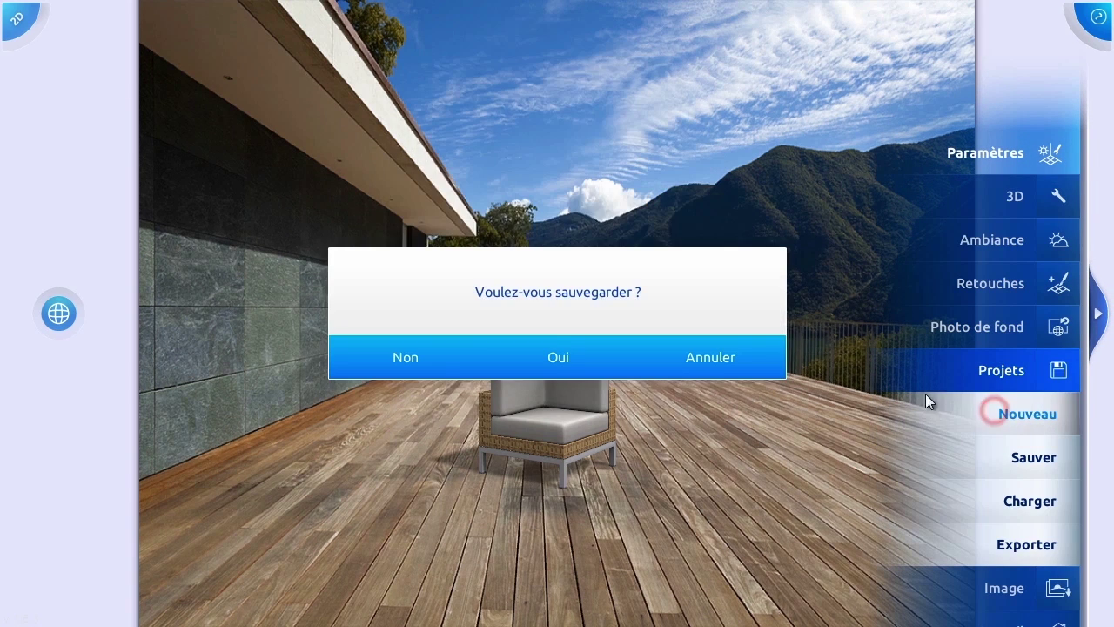
{"action": "left_click", "coordinate": [409, 360]}
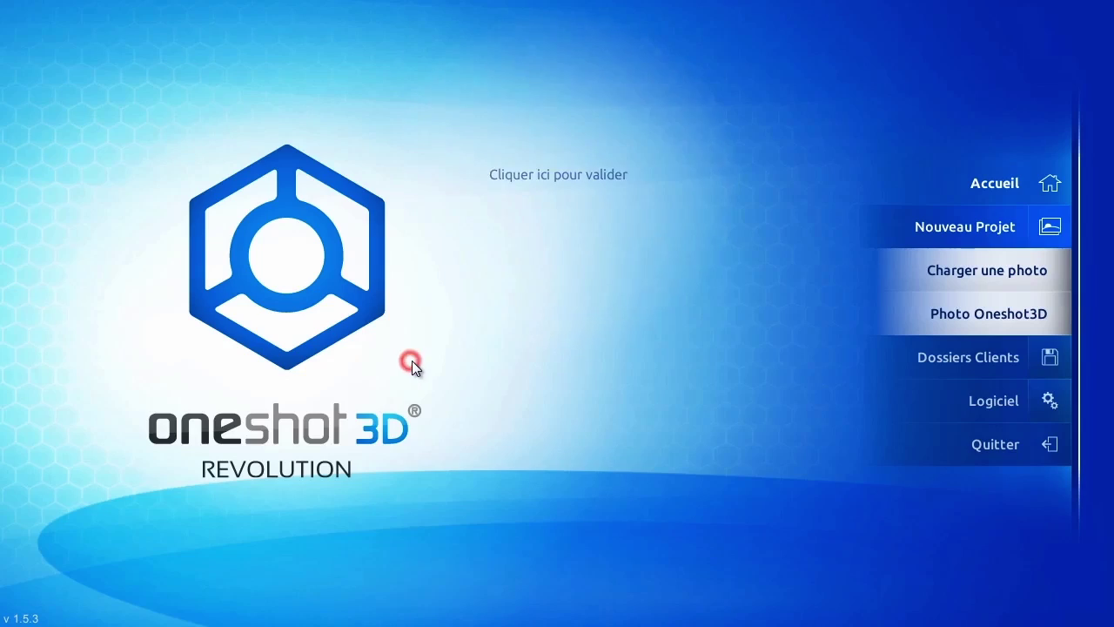
{"action": "left_click", "coordinate": [935, 313]}
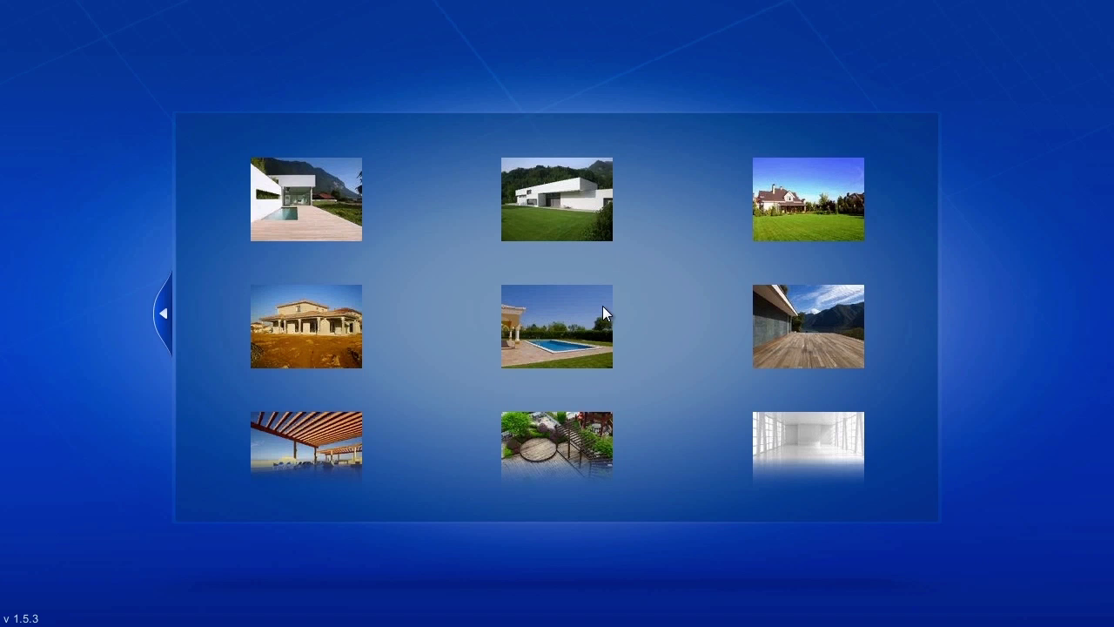
{"action": "left_click", "coordinate": [318, 440]}
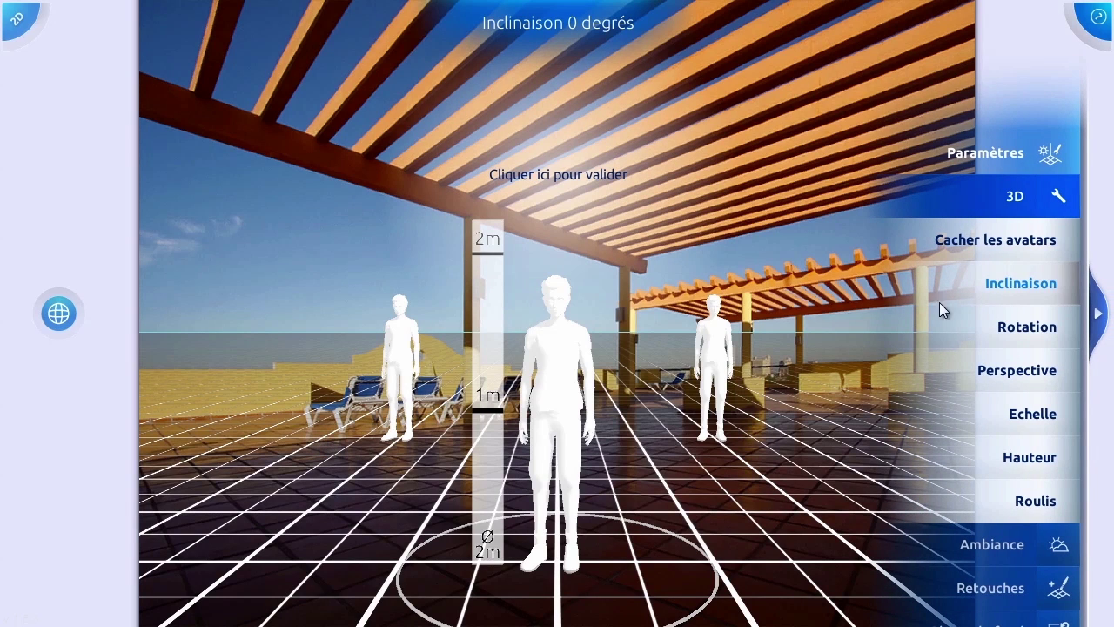
Hide the avatars and set the grid rotation to 46 degrees to follow the terrace floor tiles
{"action": "left_click", "coordinate": [987, 243]}
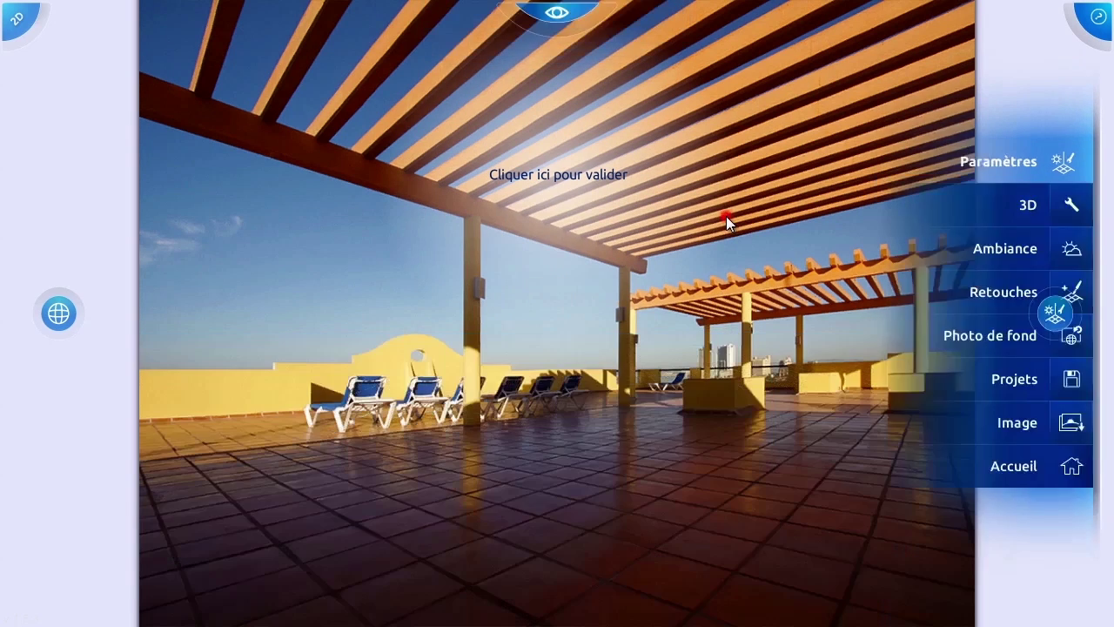
{"action": "left_click", "coordinate": [726, 216]}
{"action": "left_click", "coordinate": [1053, 315]}
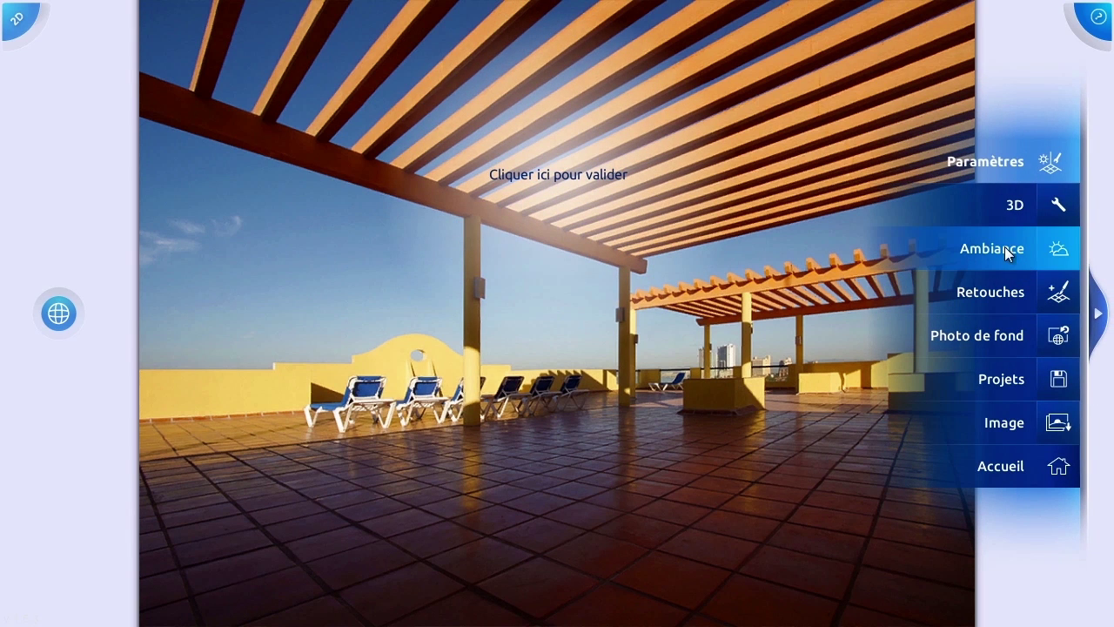
{"action": "left_click", "coordinate": [1004, 209]}
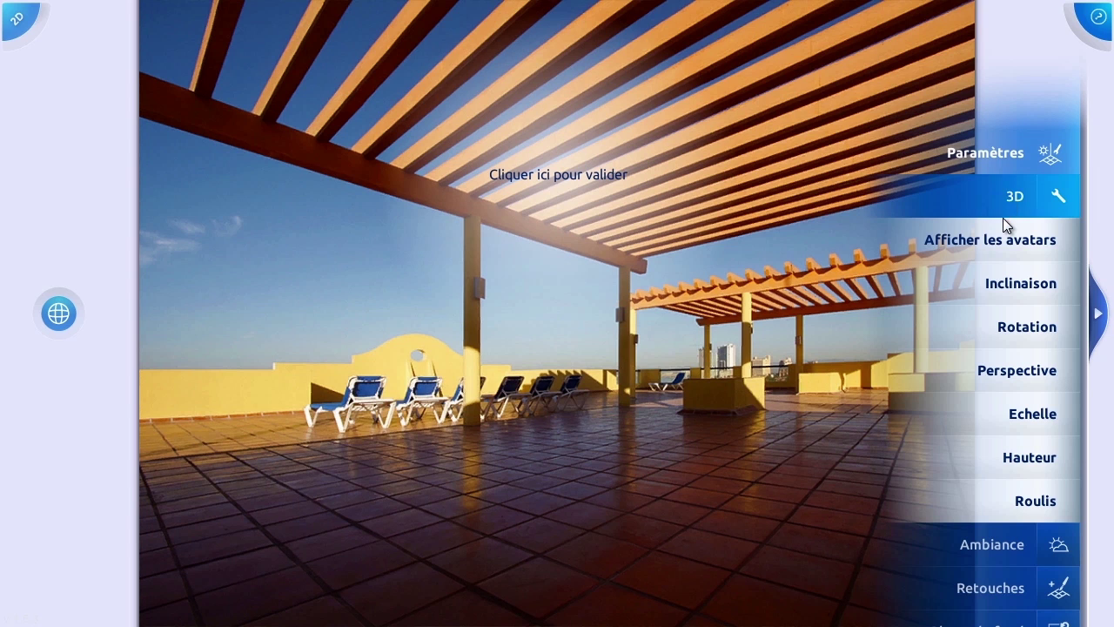
{"action": "left_click", "coordinate": [1006, 328]}
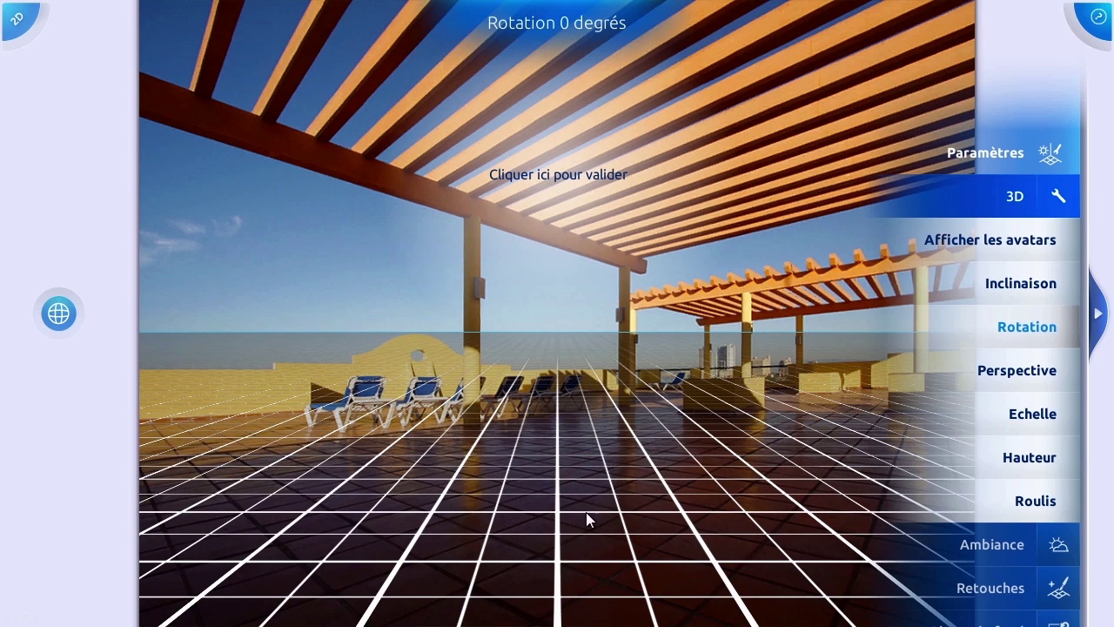
{"action": "scroll", "coordinate": [613, 525], "scroll_direction": "up", "scroll_amount": 5}
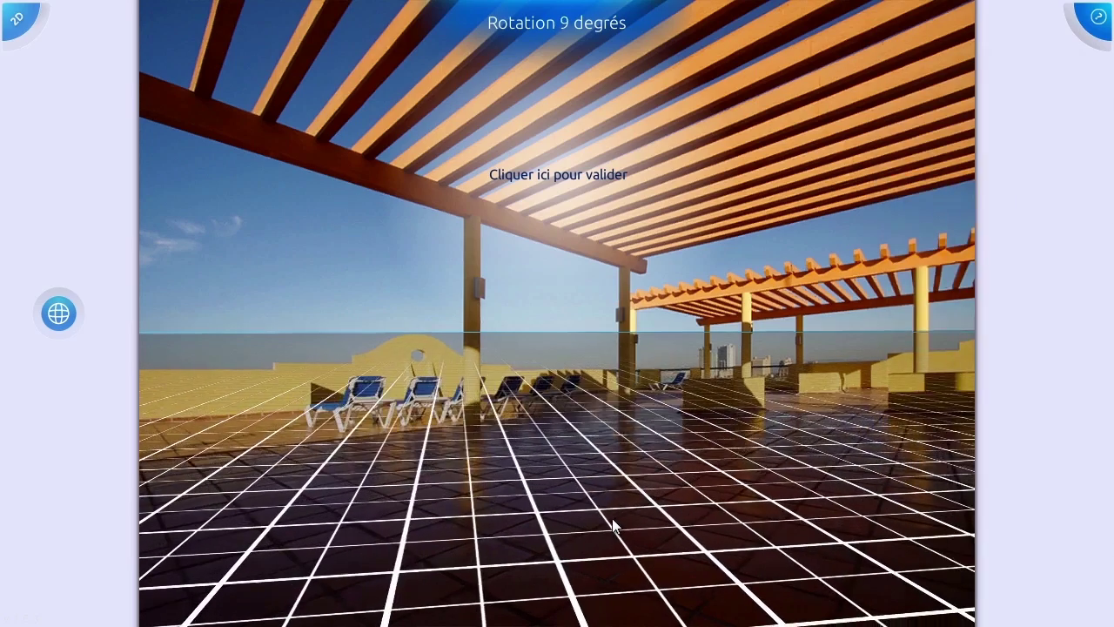
{"action": "scroll", "coordinate": [612, 522], "scroll_direction": "up", "scroll_amount": 8}
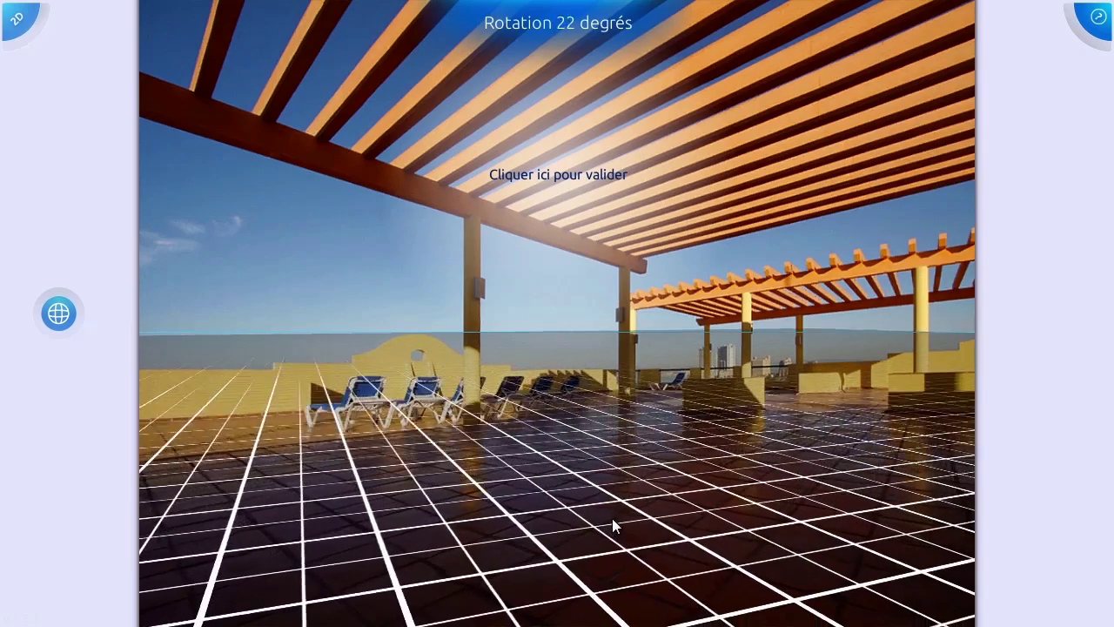
{"action": "scroll", "coordinate": [613, 522], "scroll_direction": "up", "scroll_amount": 5}
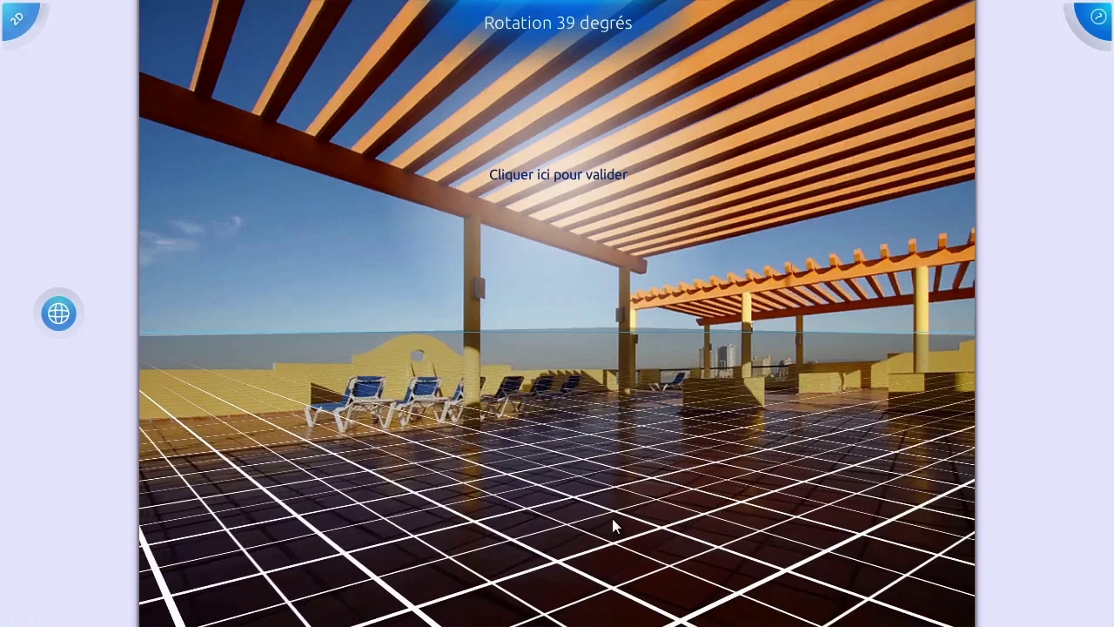
{"action": "scroll", "coordinate": [612, 518], "scroll_direction": "up", "scroll_amount": 3}
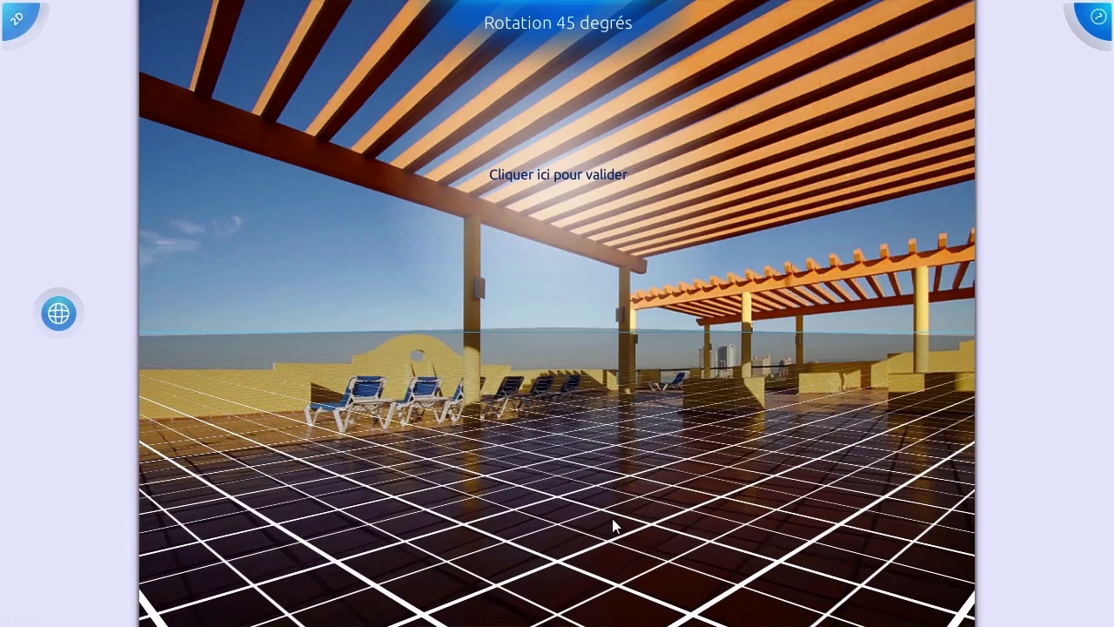
{"action": "scroll", "coordinate": [630, 506], "scroll_direction": "up", "scroll_amount": 1}
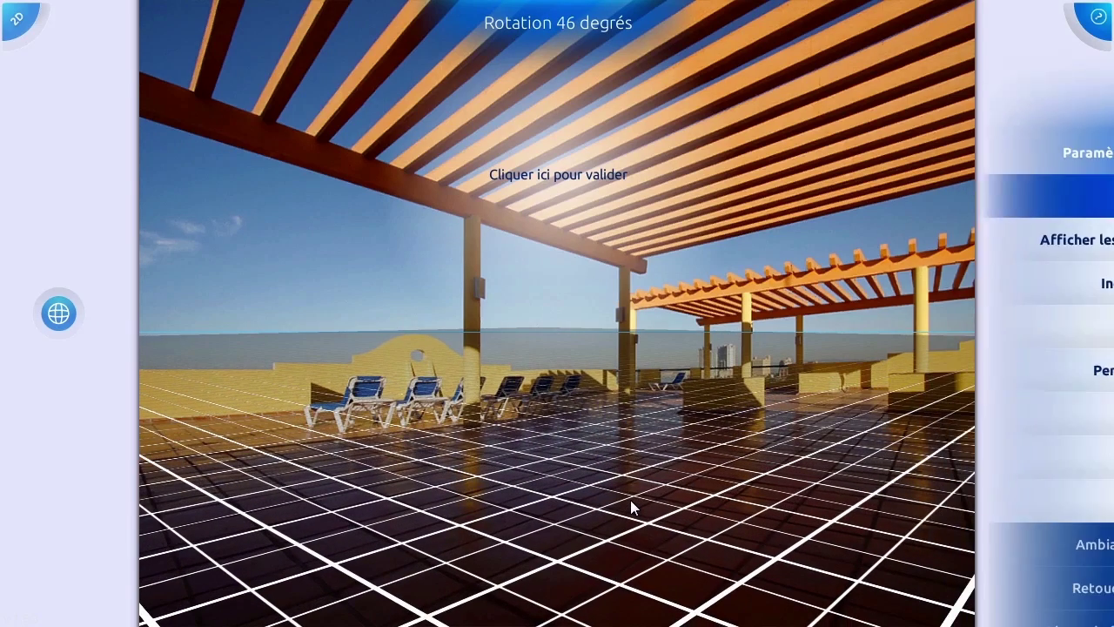
Set the grid inclination to -3 degrees
{"action": "left_click", "coordinate": [1009, 288]}
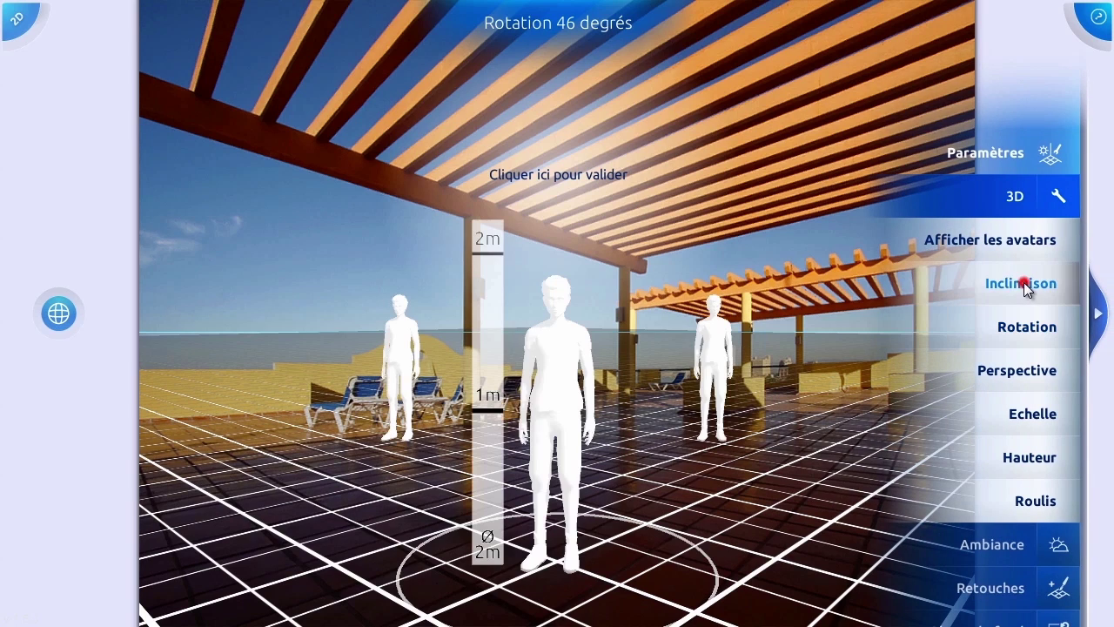
{"action": "scroll", "coordinate": [611, 494], "scroll_direction": "up", "scroll_amount": 1}
{"action": "scroll", "coordinate": [611, 496], "scroll_direction": "down", "scroll_amount": 1}
{"action": "scroll", "coordinate": [612, 495], "scroll_direction": "down", "scroll_amount": 3}
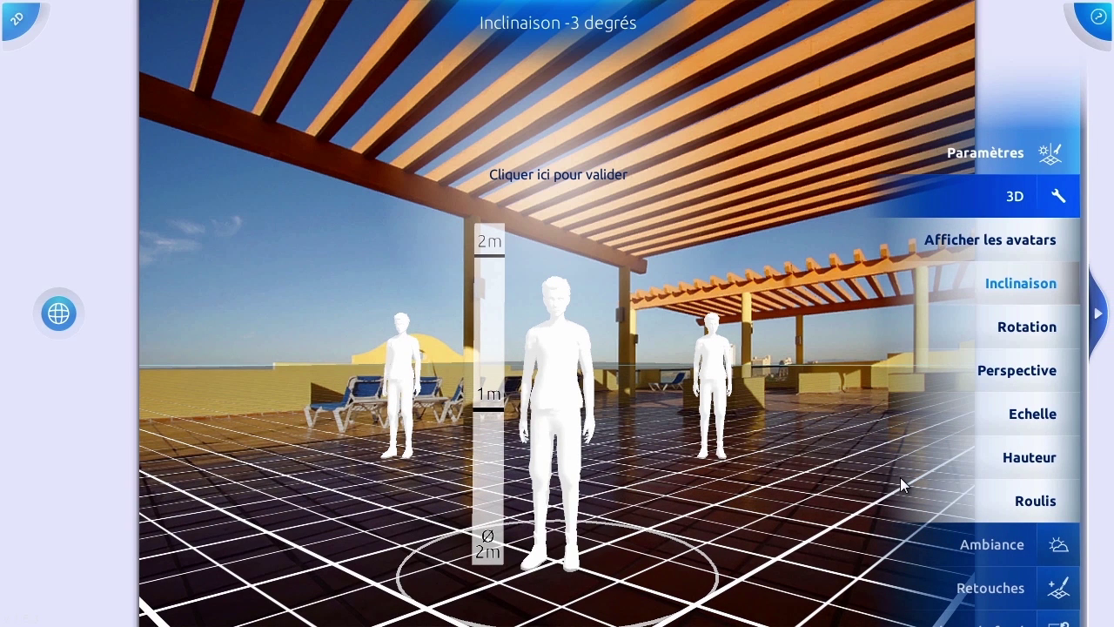
Set the grid perspective to 70
{"action": "left_click", "coordinate": [1024, 379]}
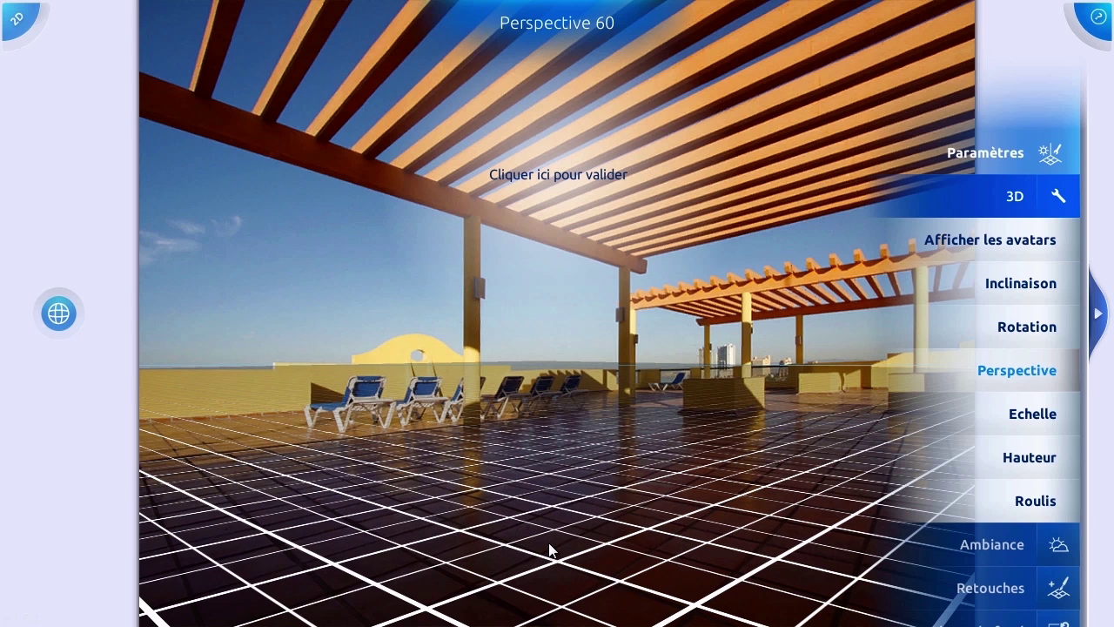
{"action": "scroll", "coordinate": [549, 543], "scroll_direction": "up", "scroll_amount": 8}
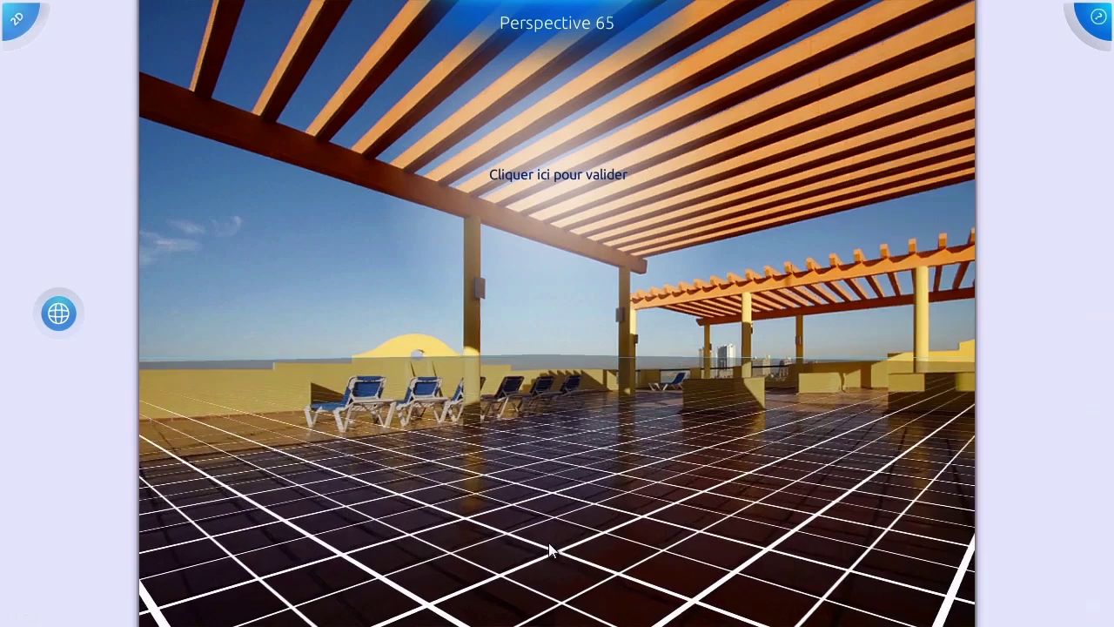
{"action": "scroll", "coordinate": [548, 549], "scroll_direction": "up", "scroll_amount": 6}
{"action": "scroll", "coordinate": [549, 548], "scroll_direction": "down", "scroll_amount": 2}
{"action": "scroll", "coordinate": [548, 548], "scroll_direction": "down", "scroll_amount": 2}
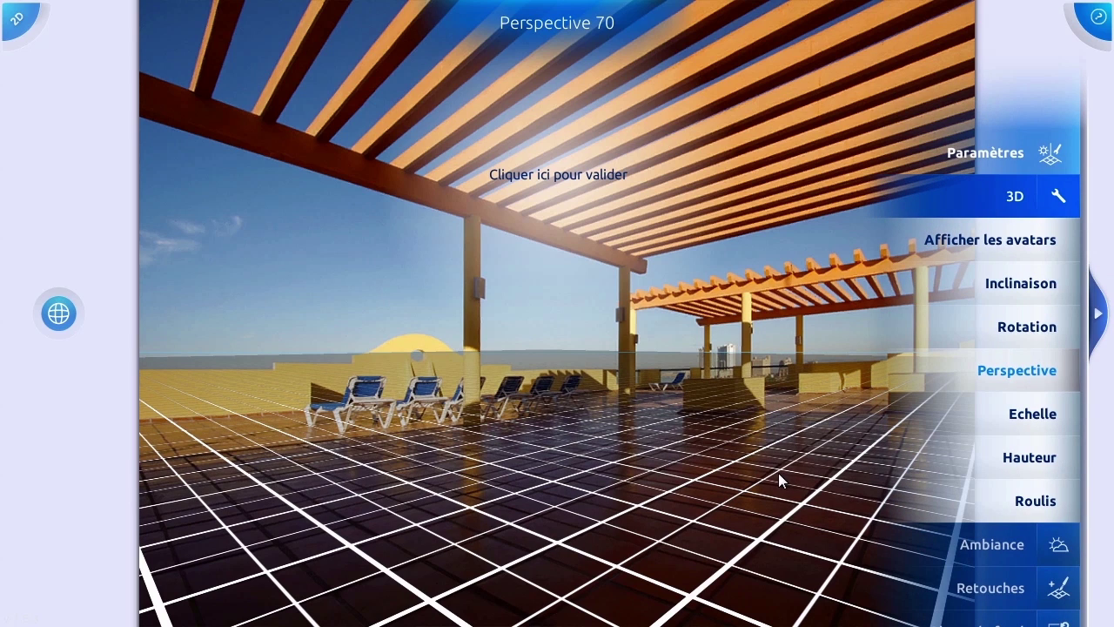
Refine the grid to a rotation of 49 degrees and a perspective of 72, and validate the 3D settings
{"action": "left_click", "coordinate": [1044, 331]}
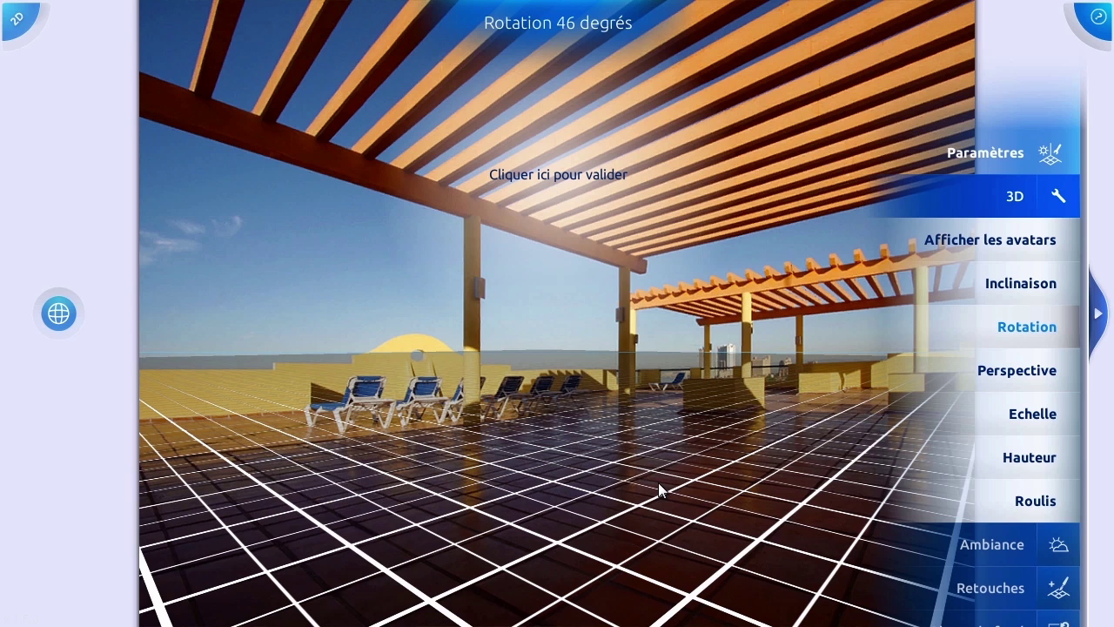
{"action": "scroll", "coordinate": [658, 483], "scroll_direction": "up", "scroll_amount": 3}
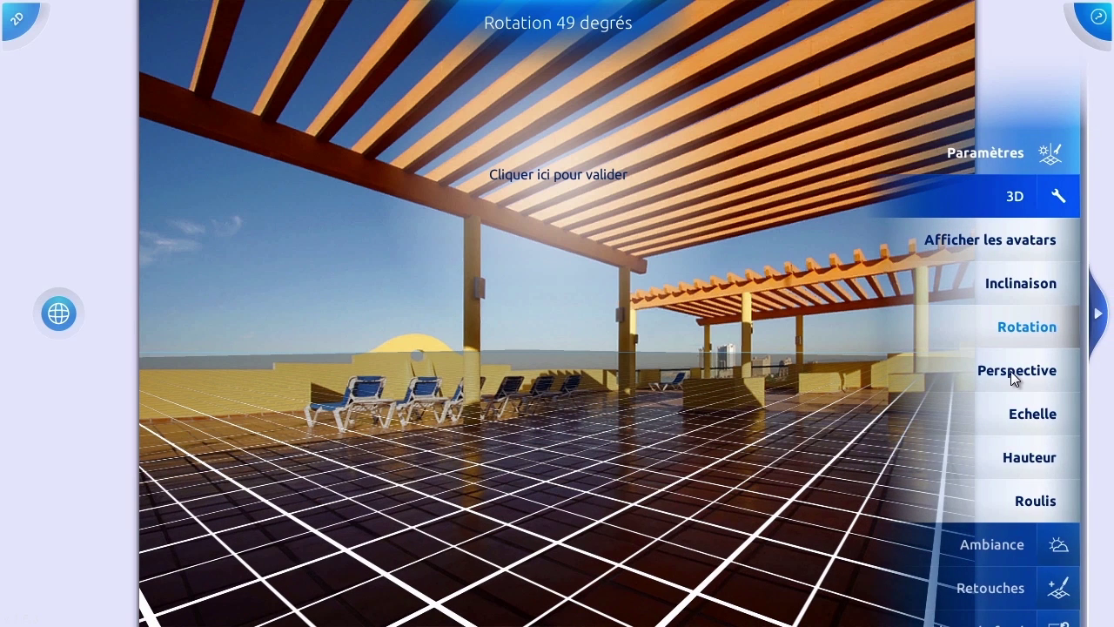
{"action": "left_click", "coordinate": [1010, 371]}
{"action": "scroll", "coordinate": [696, 483], "scroll_direction": "up", "scroll_amount": 1}
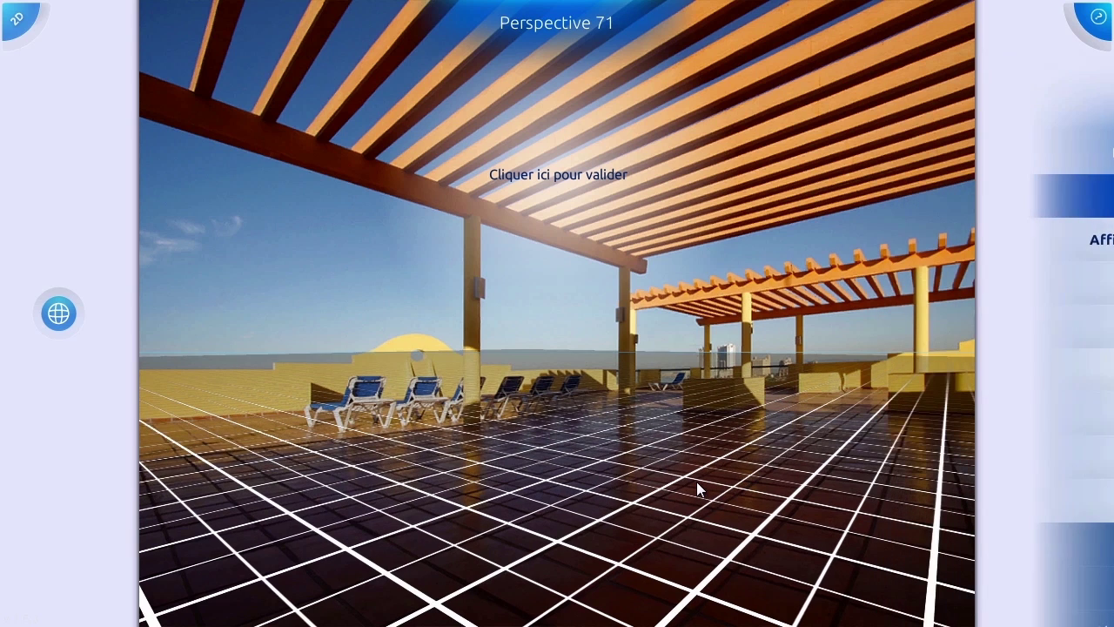
{"action": "scroll", "coordinate": [696, 490], "scroll_direction": "up", "scroll_amount": 1}
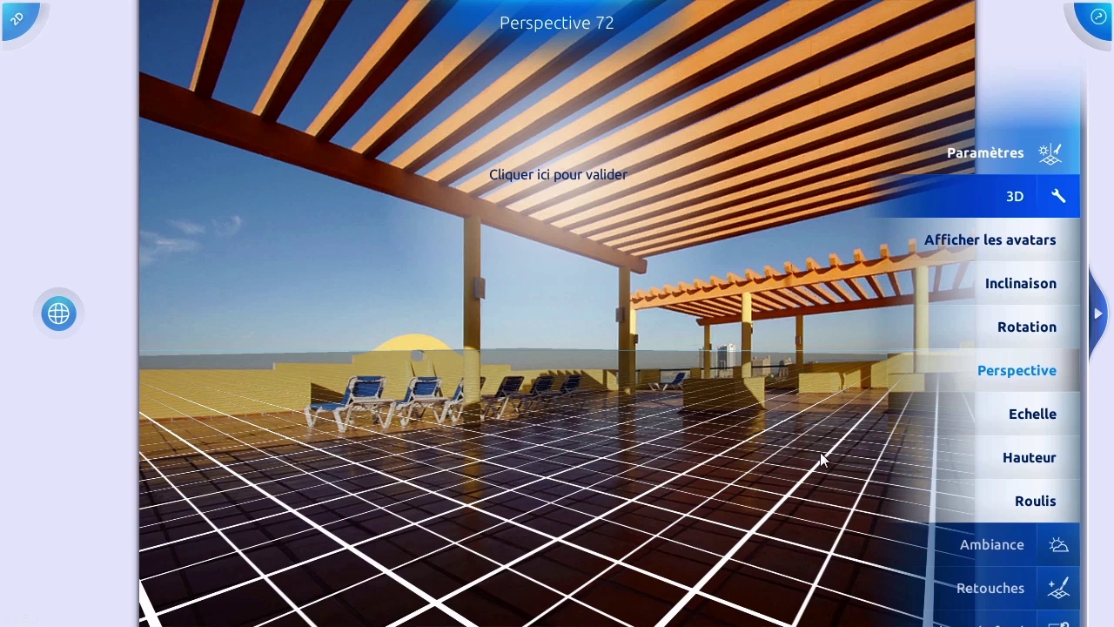
{"action": "left_click", "coordinate": [590, 173]}
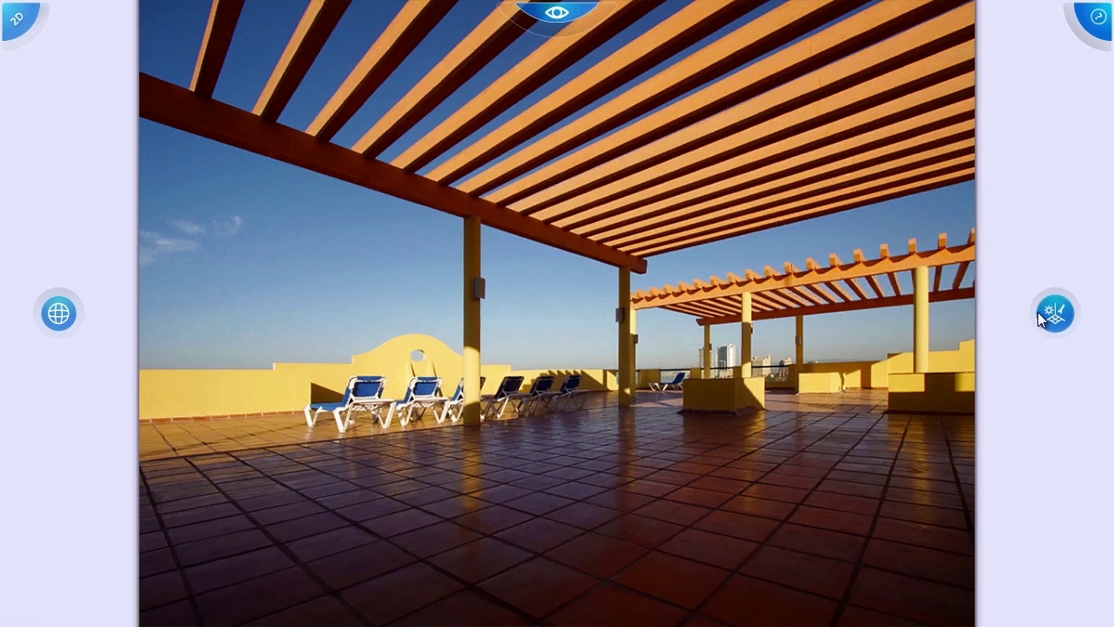
Show the avatars and move them back beside the sun loungers and nearest pergola post, about 7.44 m away
{"action": "left_click", "coordinate": [1037, 311]}
{"action": "left_click", "coordinate": [1004, 212]}
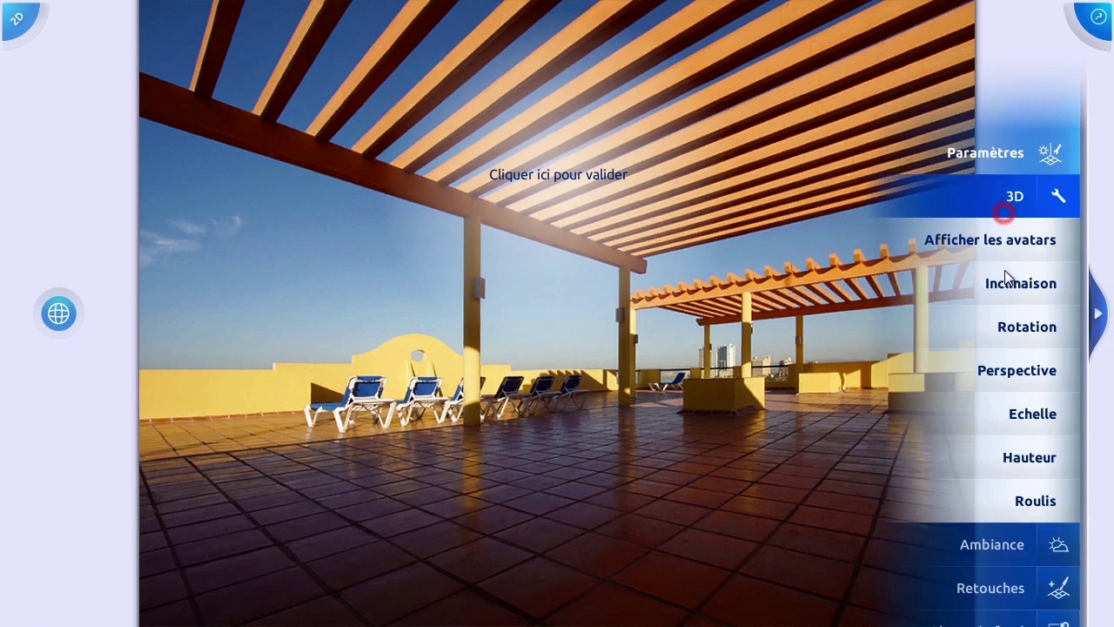
{"action": "left_click", "coordinate": [1015, 414]}
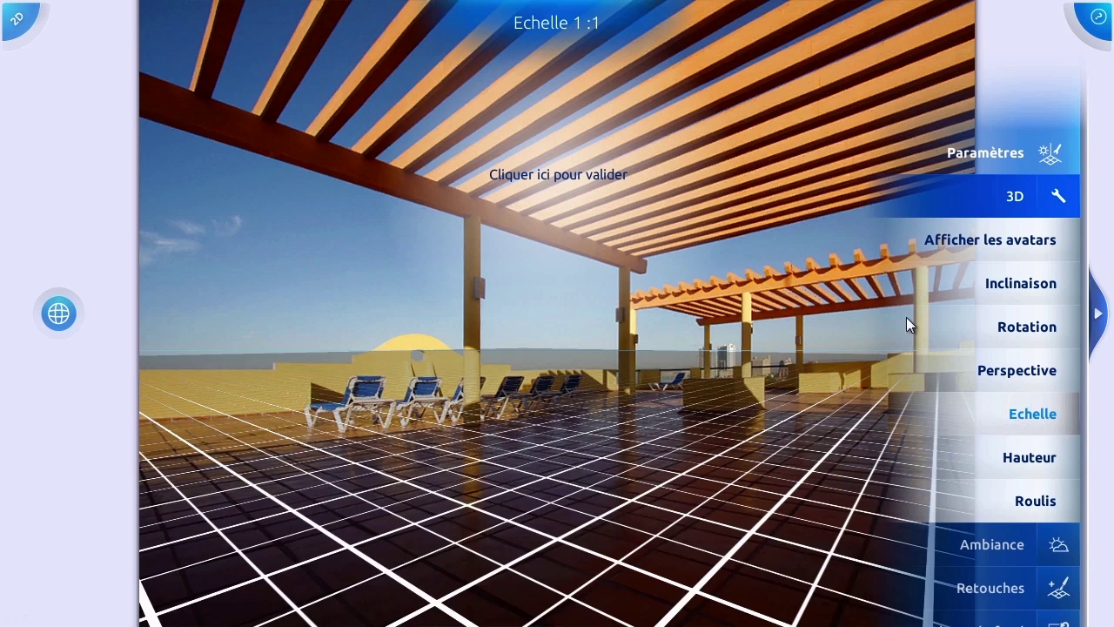
{"action": "left_click", "coordinate": [986, 241]}
{"action": "left_click", "coordinate": [564, 368]}
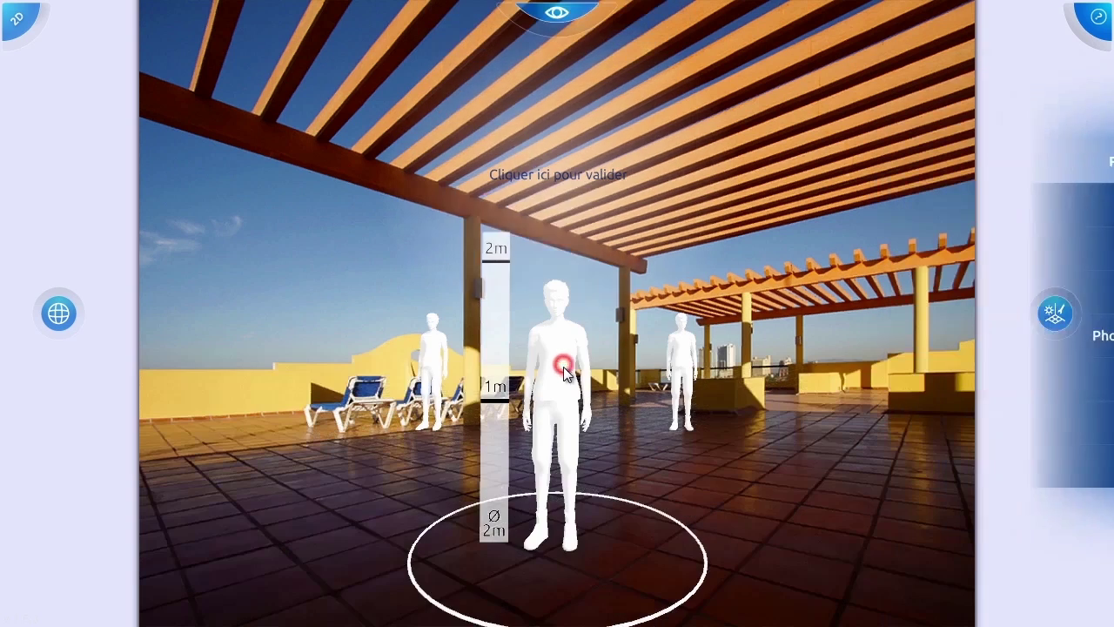
{"action": "left_click_drag", "start_coordinate": [542, 368], "coordinate": [484, 295]}
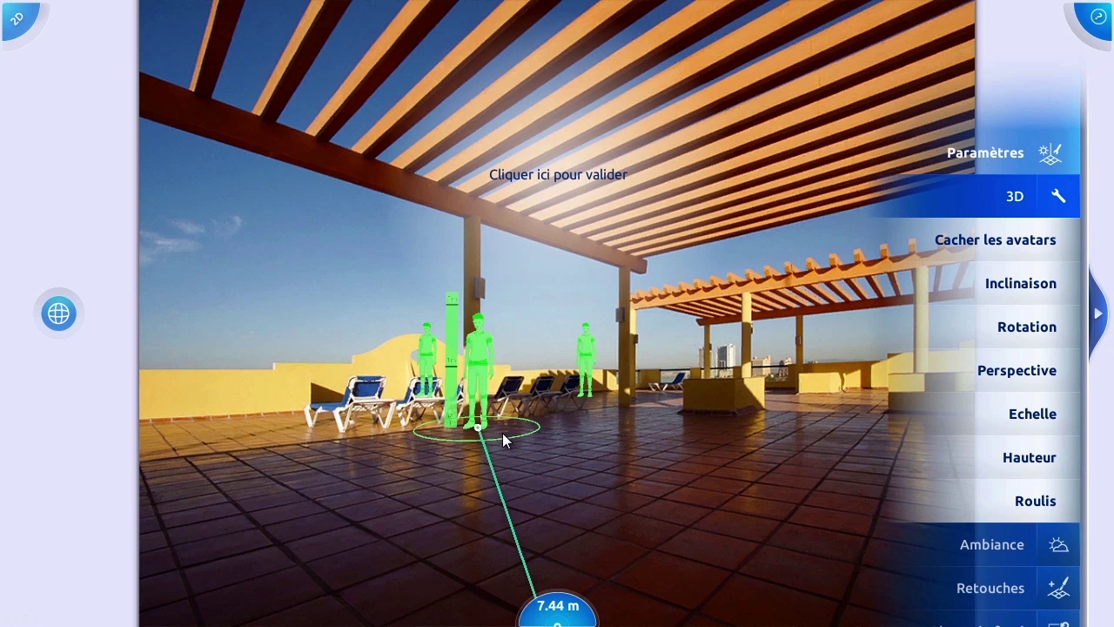
Set the 3D scale to 1.2:1, validate it and hide the avatars
{"action": "left_click", "coordinate": [955, 419]}
{"action": "scroll", "coordinate": [631, 434], "scroll_direction": "up", "scroll_amount": 1}
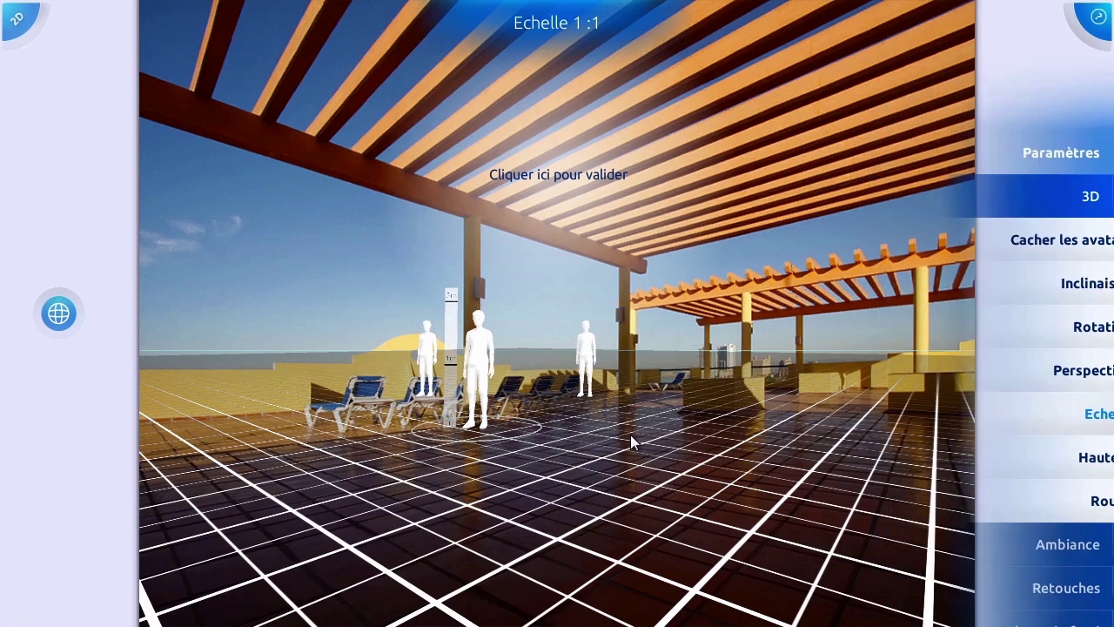
{"action": "scroll", "coordinate": [632, 429], "scroll_direction": "up", "scroll_amount": 1}
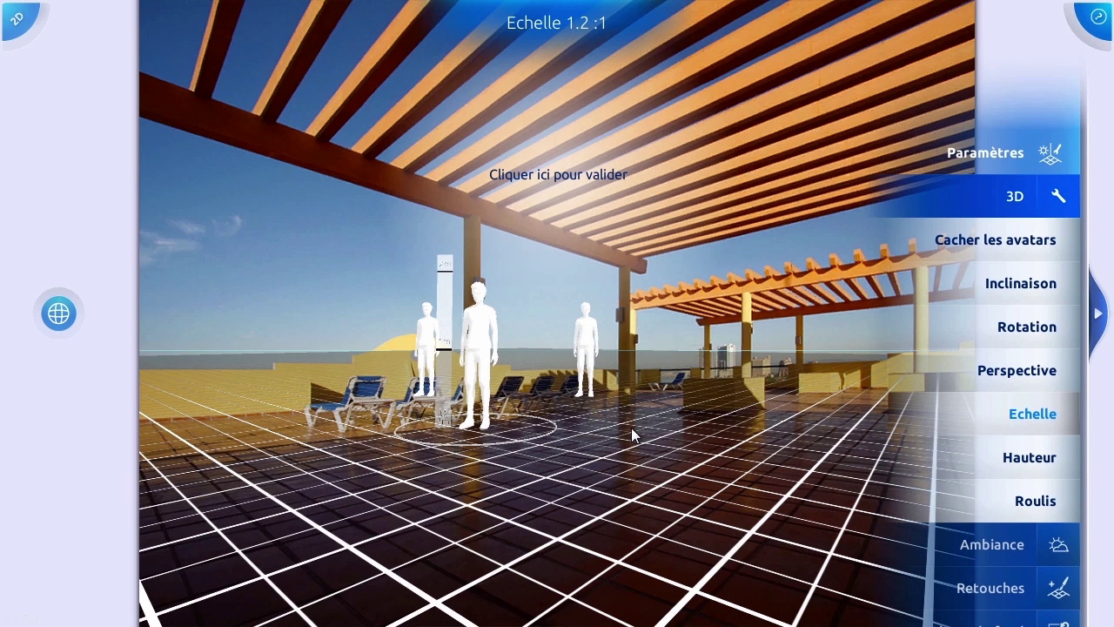
{"action": "left_click", "coordinate": [584, 189]}
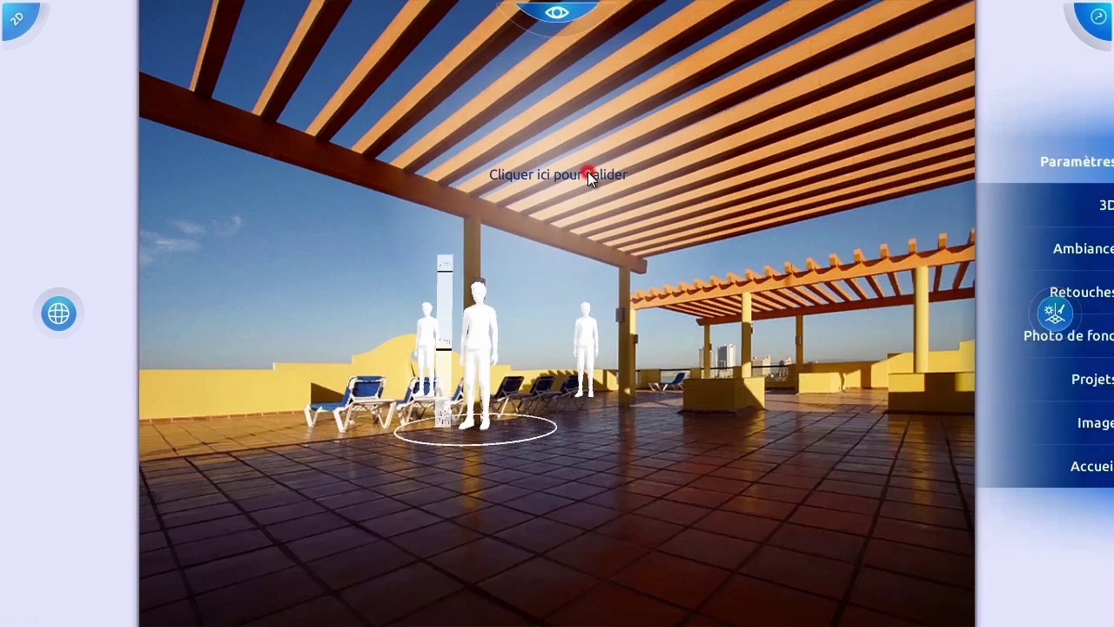
{"action": "left_click", "coordinate": [1055, 313]}
{"action": "left_click", "coordinate": [1019, 200]}
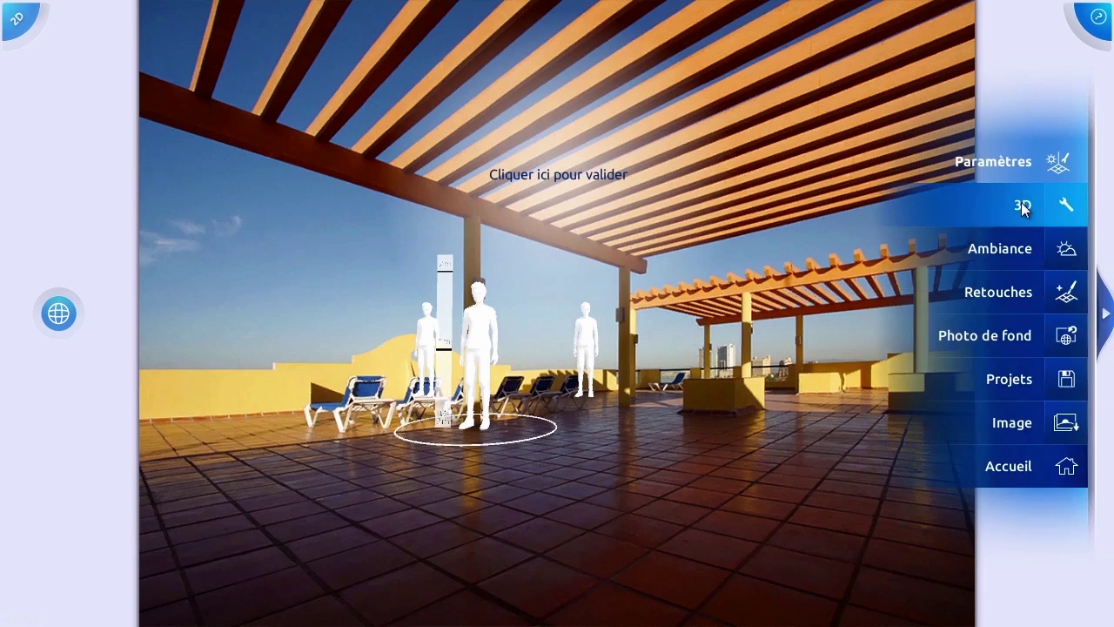
{"action": "left_click", "coordinate": [1021, 244]}
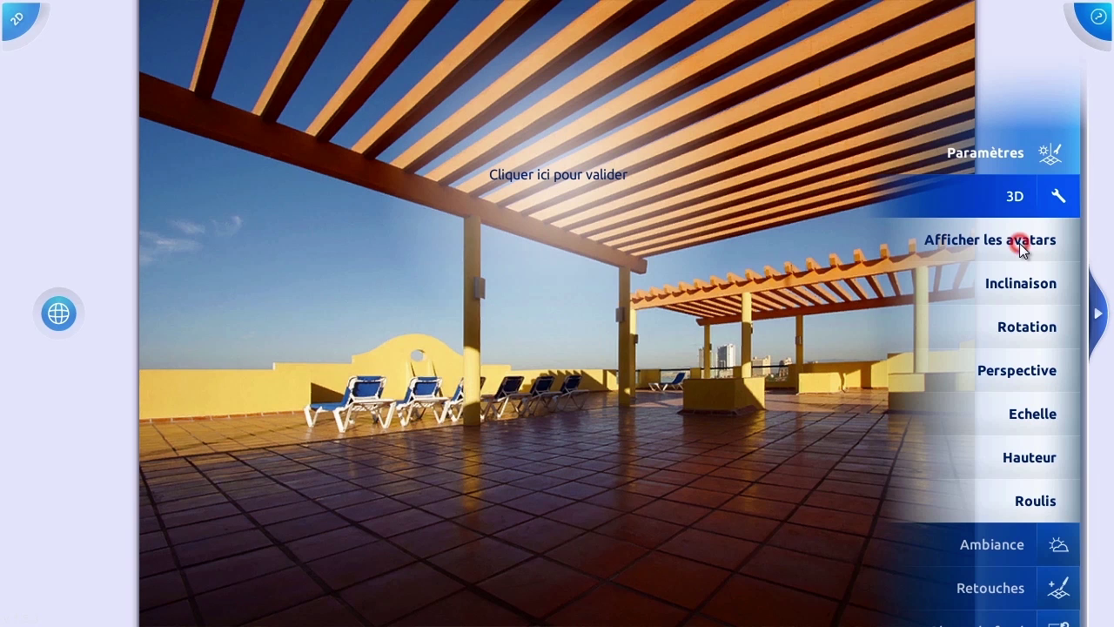
Add the Angle Modulo seat from Set Modulo to the terrace, about 2.87 m away, and rotate it to line up with the floor tiles
{"action": "left_click", "coordinate": [59, 313]}
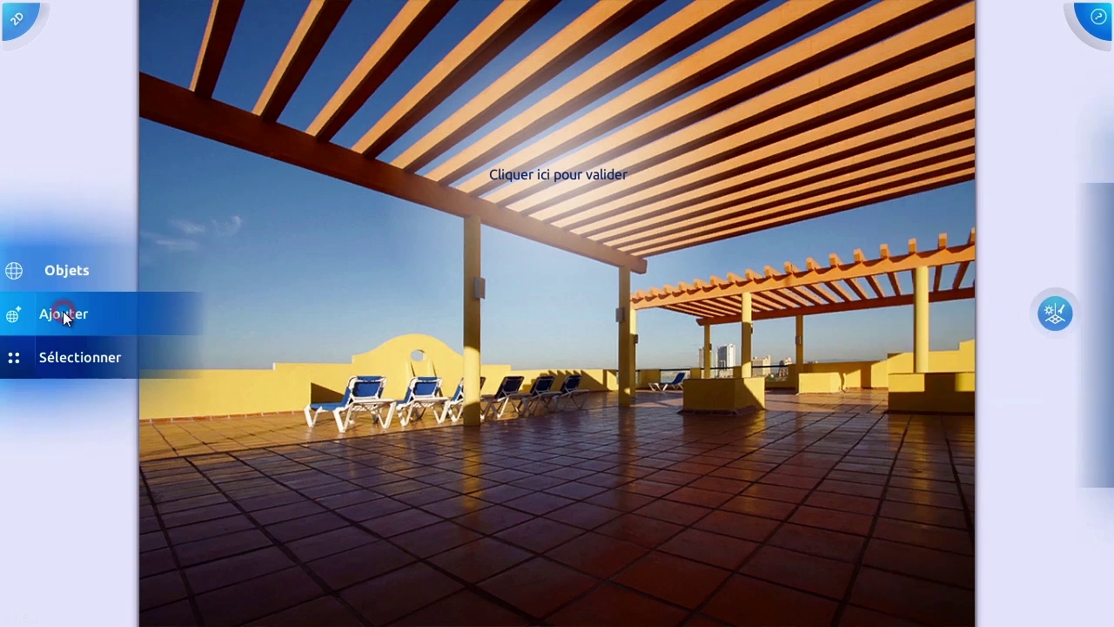
{"action": "left_click", "coordinate": [120, 318]}
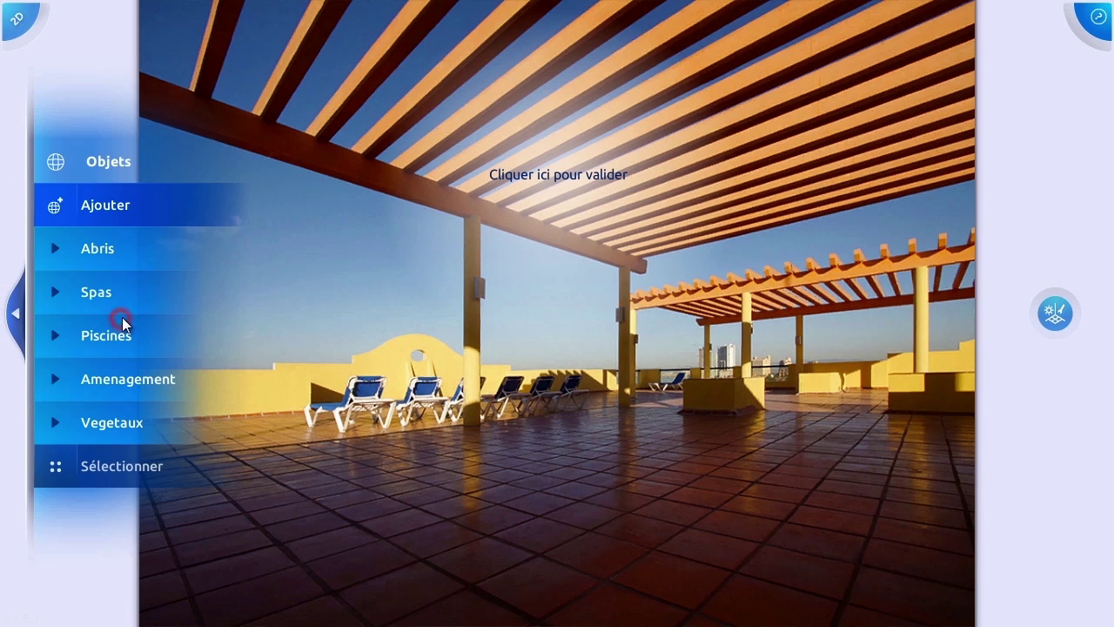
{"action": "left_click", "coordinate": [128, 379]}
{"action": "left_click", "coordinate": [113, 502]}
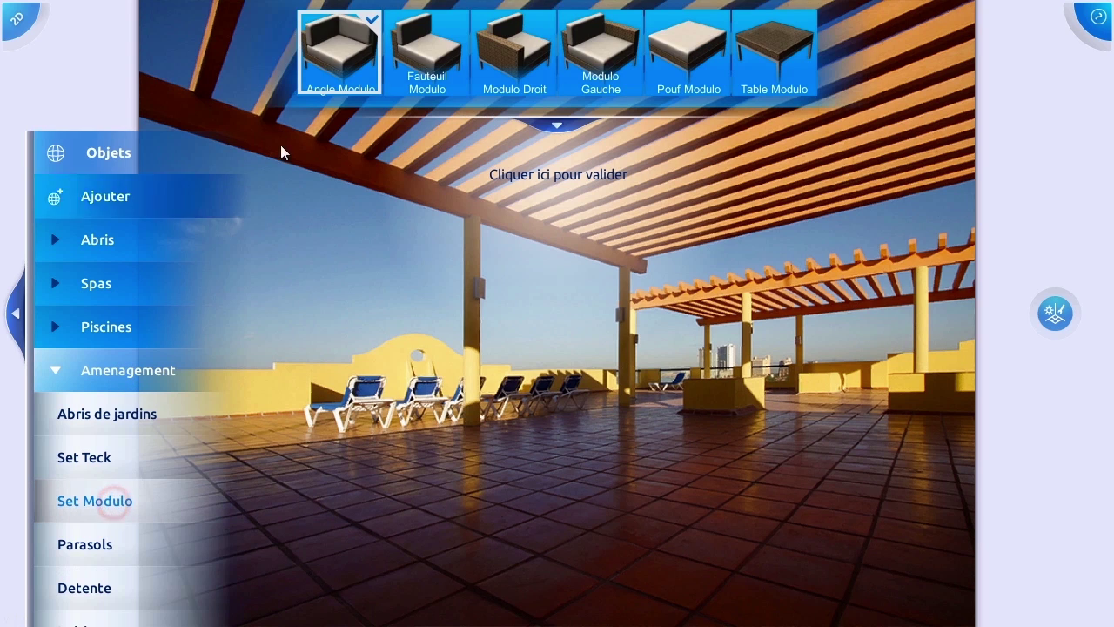
{"action": "left_click", "coordinate": [341, 45]}
{"action": "mouse_move", "coordinate": [574, 373]}
{"action": "left_mouse_down"}
{"action": "mouse_move", "coordinate": [508, 394]}
{"action": "mouse_move", "coordinate": [464, 376]}
{"action": "mouse_move", "coordinate": [575, 413]}
{"action": "mouse_move", "coordinate": [534, 428]}
{"action": "mouse_move", "coordinate": [630, 474]}
{"action": "mouse_move", "coordinate": [614, 467]}
{"action": "left_mouse_up"}
{"action": "right_click_drag", "start_coordinate": [467, 460], "coordinate": [637, 443]}
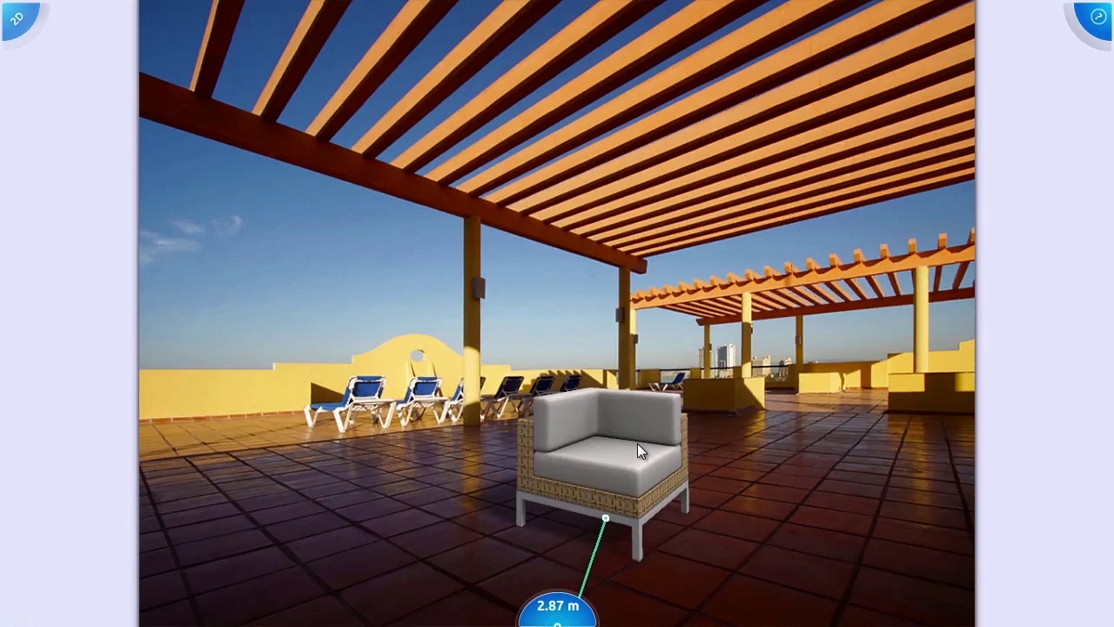
{"action": "left_click", "coordinate": [639, 444]}
{"action": "left_click", "coordinate": [846, 461]}
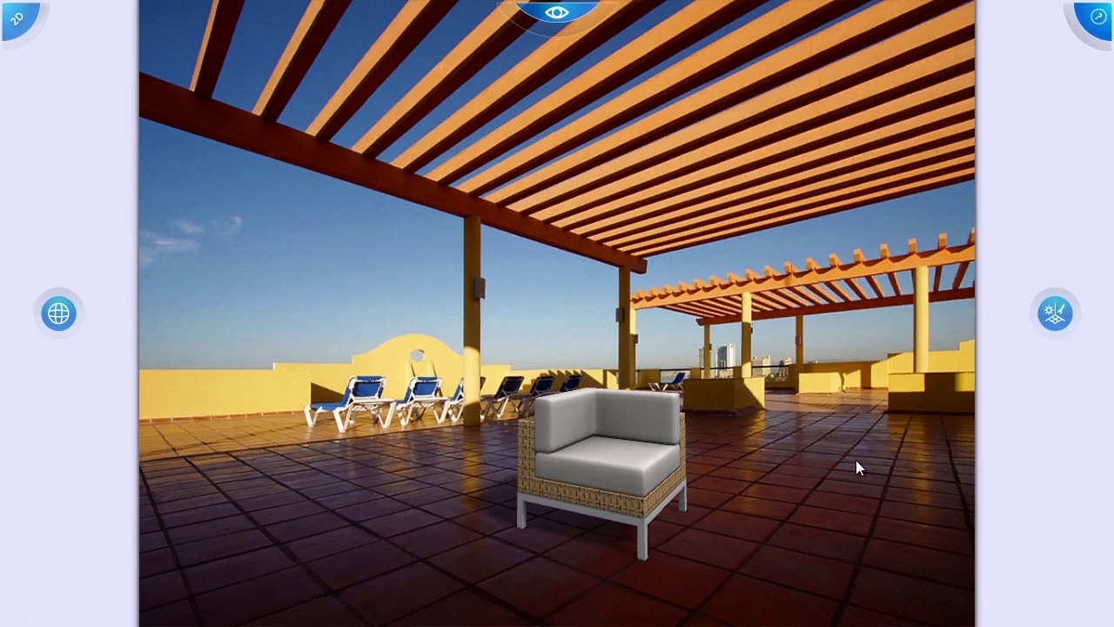